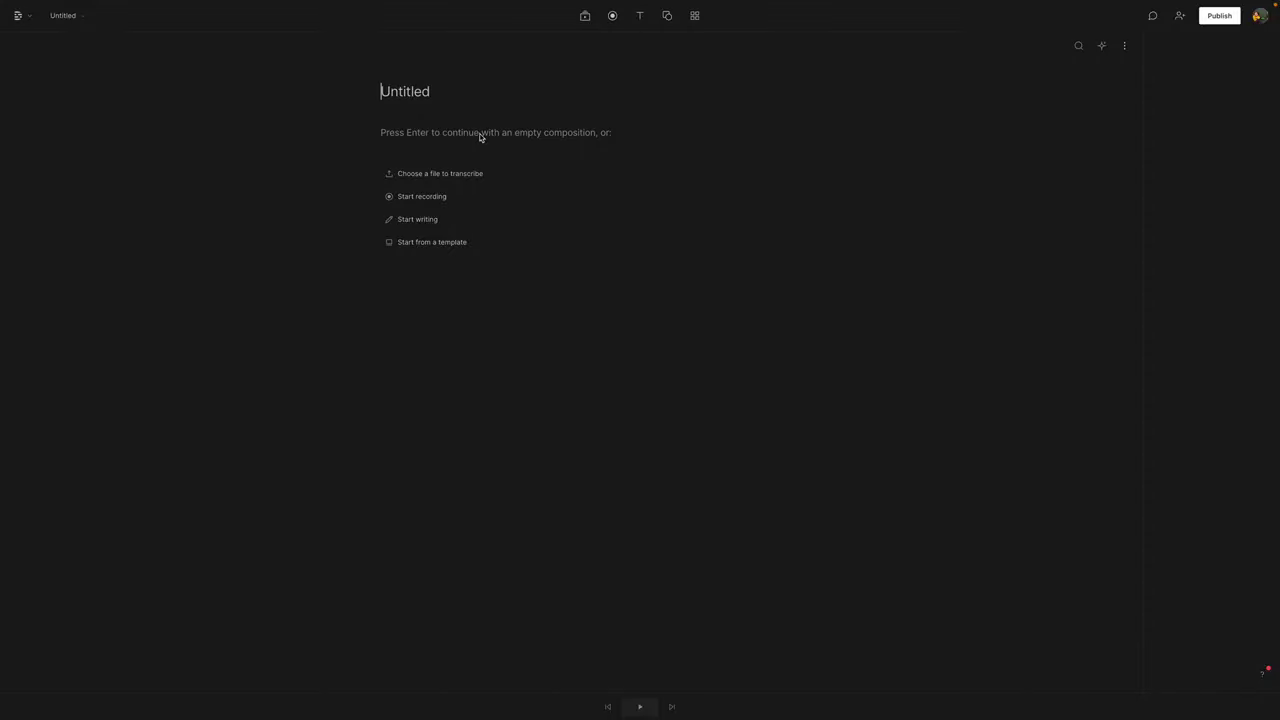
# Choose Start writing to get an empty script in Write mode
pyautogui.click(438, 221)
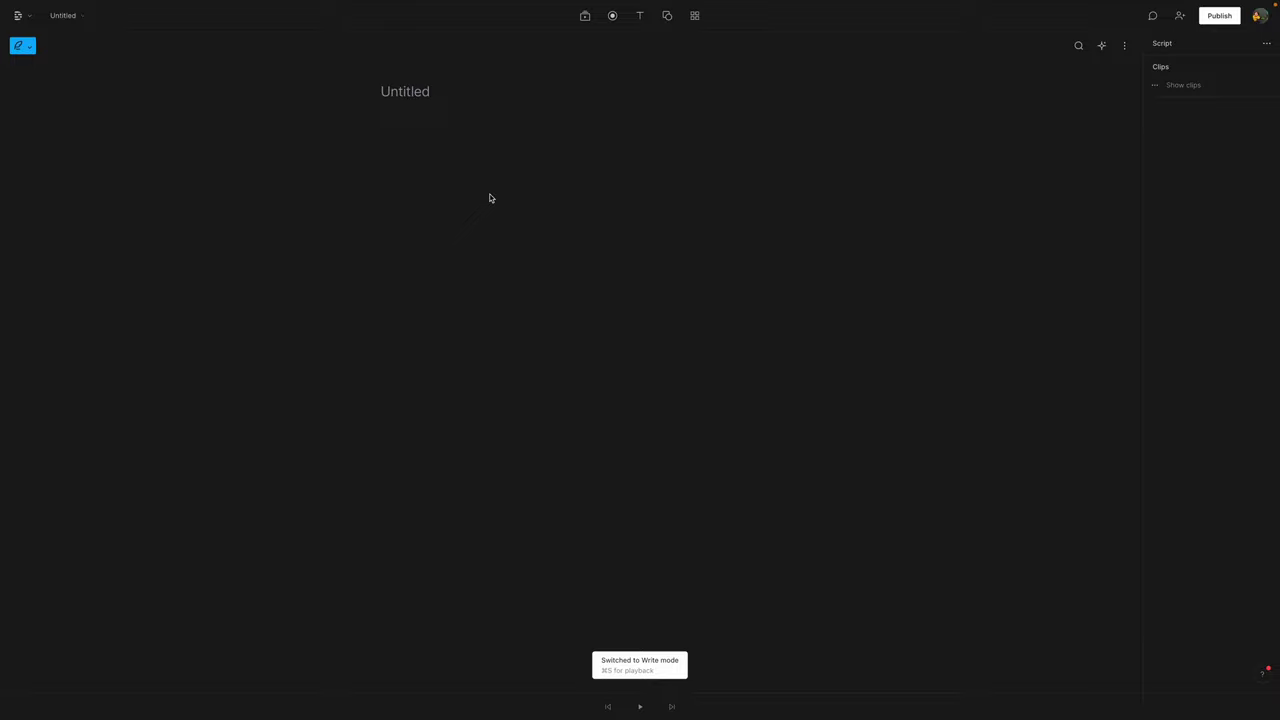
# Paste the Autonomous Livelihood Framework abstract and change both 'paper' mentions to 'lecture'
pyautogui.write('This paper introduces the Autonomous Livelihood Framework as a new framework for the analysis of rural livelihoods. The framework centres on negotiating for autonomy as a critical driver for the diverse ways that smallholder farmers construct their livelihoods and highlights the heterogeneity and flux of autonomous livelihoods. This paper advances the use of autonomy as a conceptual lens in rural sociology and agrarian studies and highlights how negotiating for autonomy can occur through both compliance and resistance to agricultural development programs.')
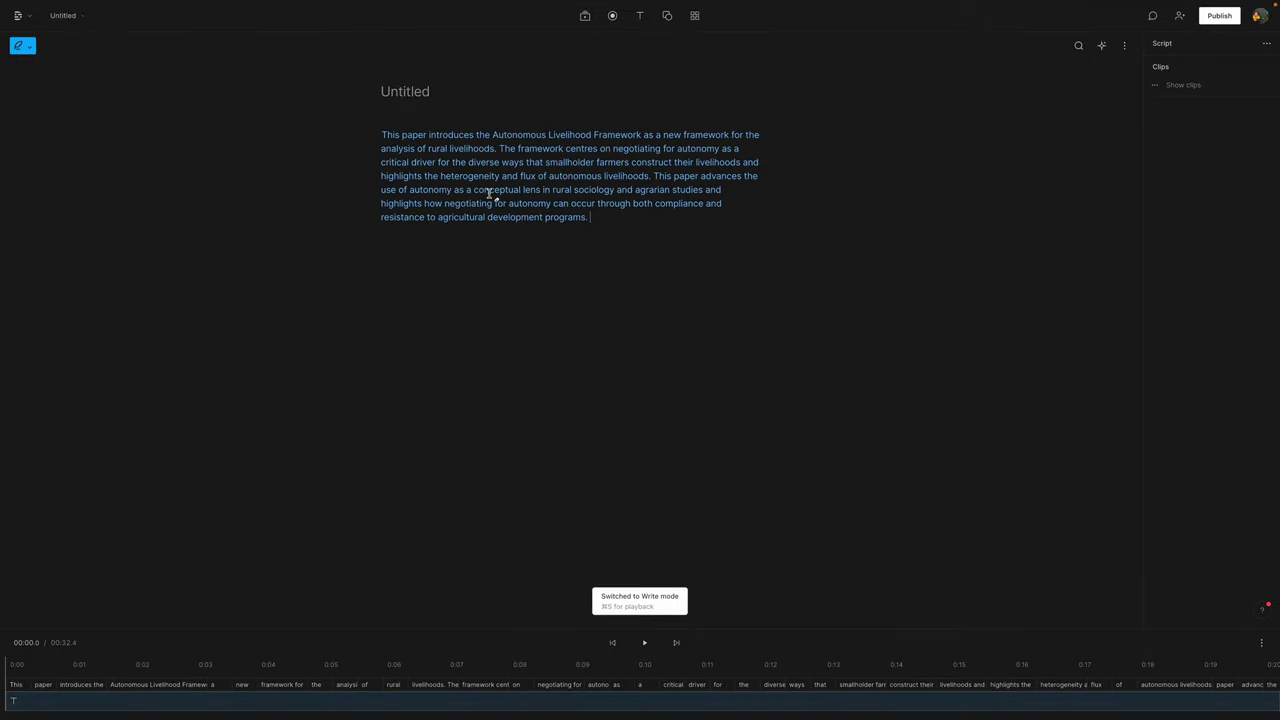
pyautogui.click(419, 136)
pyautogui.doubleClick(419, 136)
pyautogui.write('lecturer')
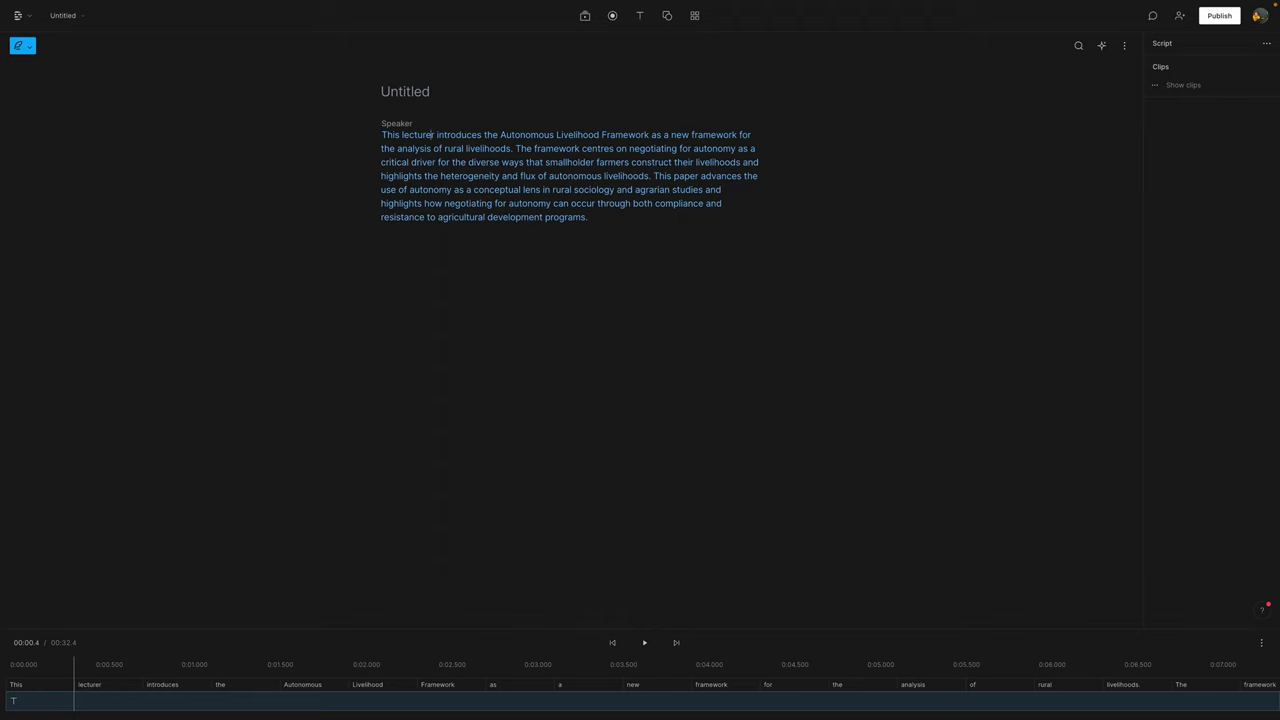
pyautogui.press('BackSpace')
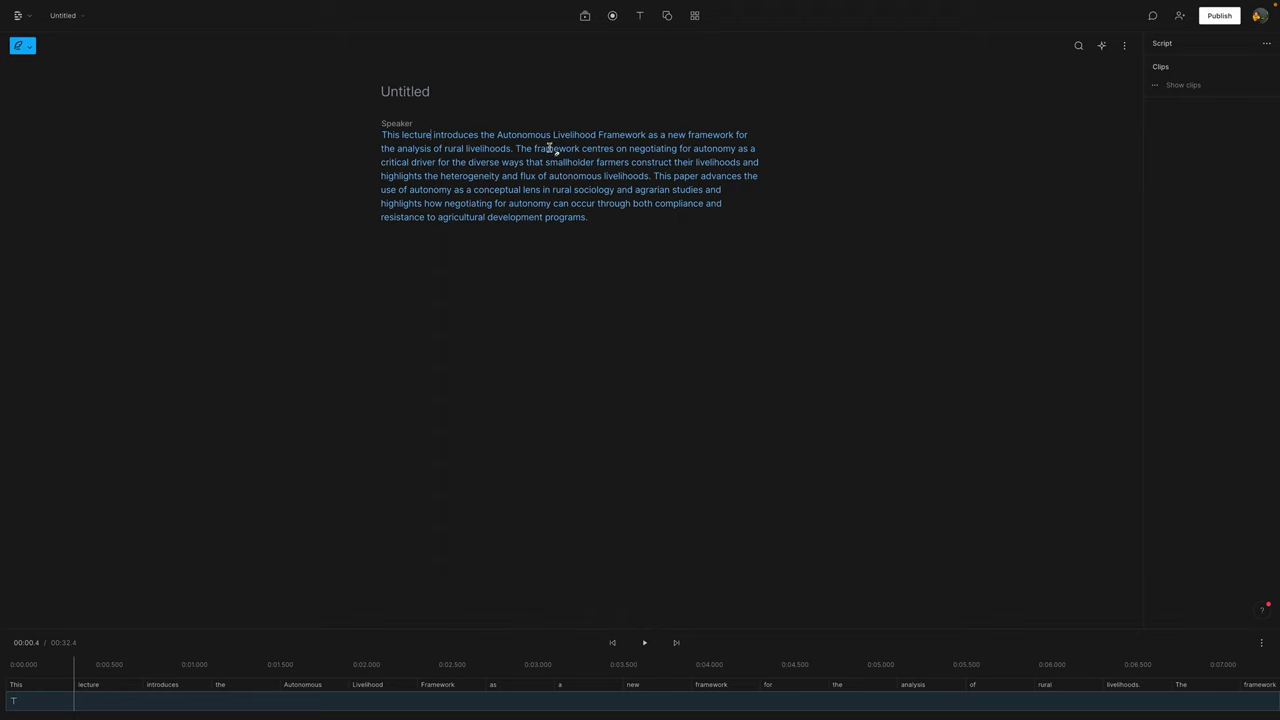
pyautogui.doubleClick(688, 176)
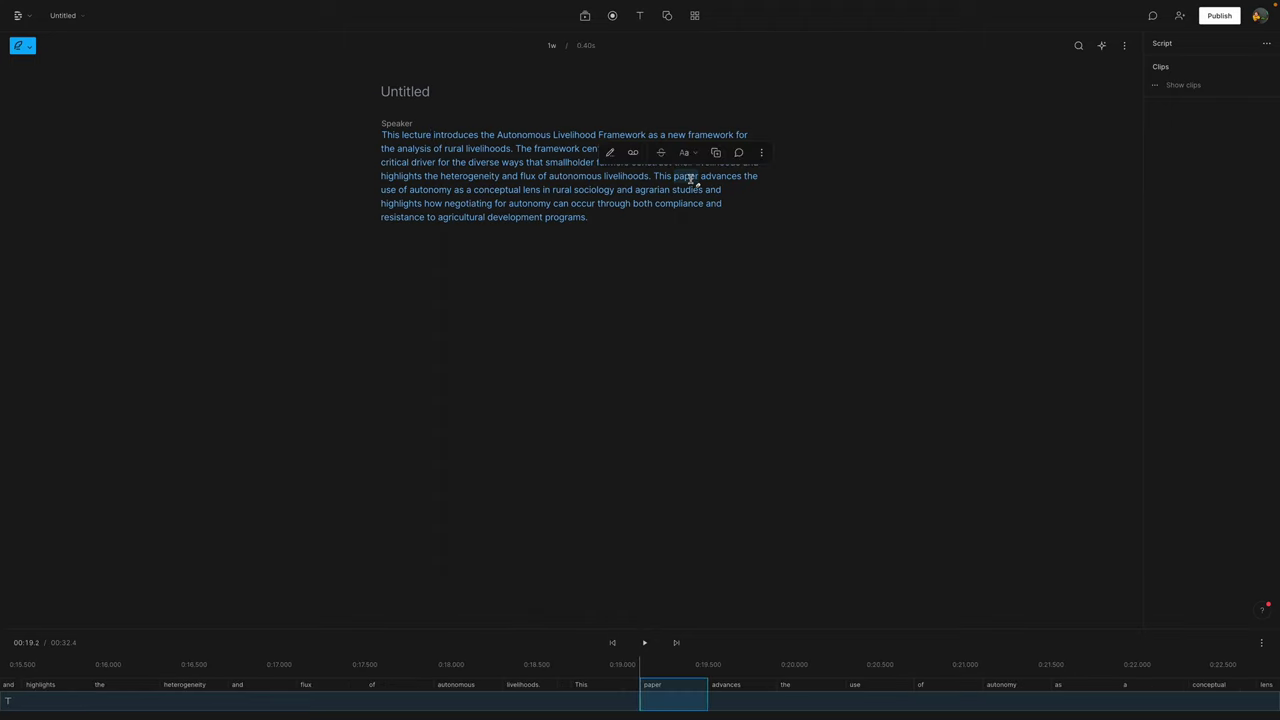
pyautogui.write('lecture')
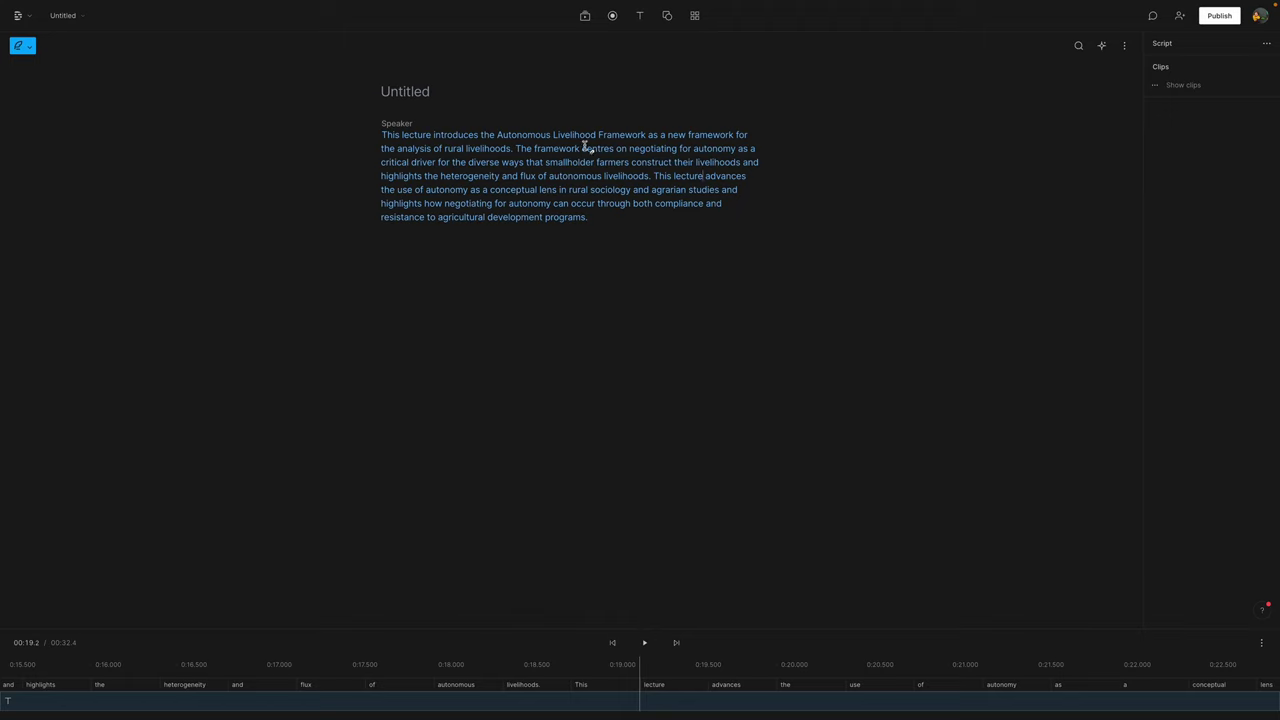
pyautogui.click(403, 125)
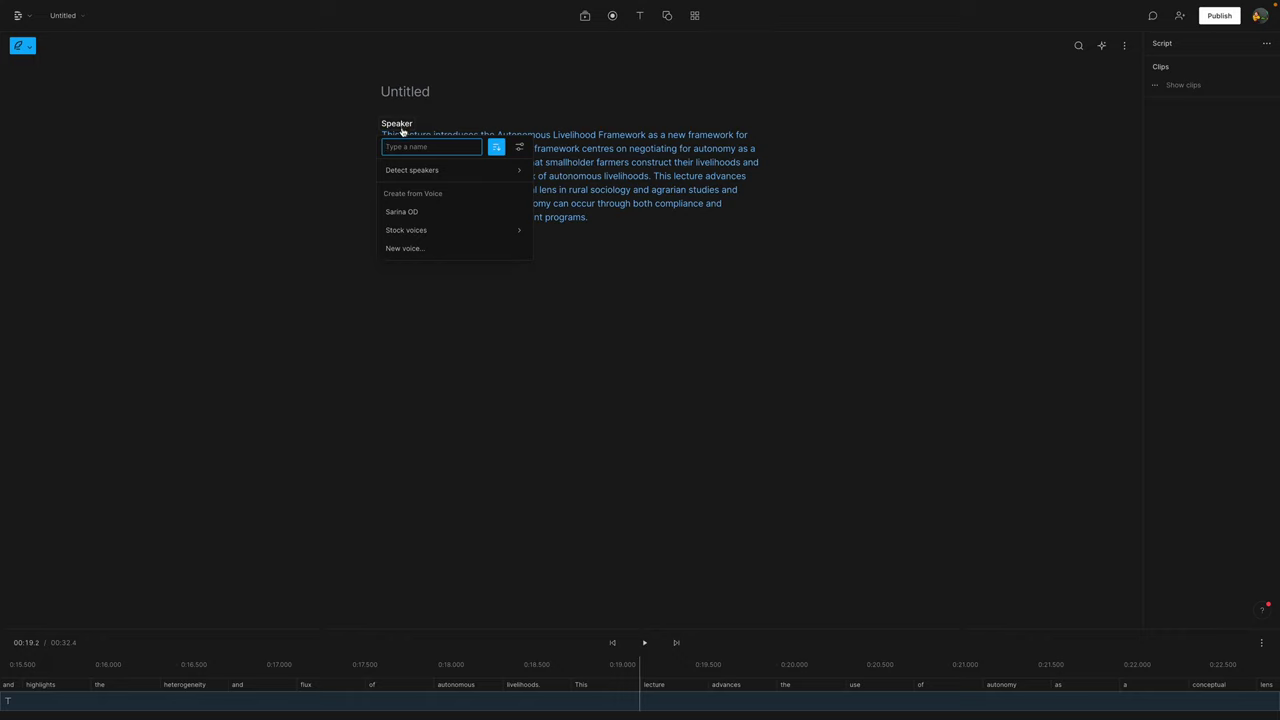
# Pick the saved custom Overdub voice as the paragraph's speaker
pyautogui.click(405, 211)
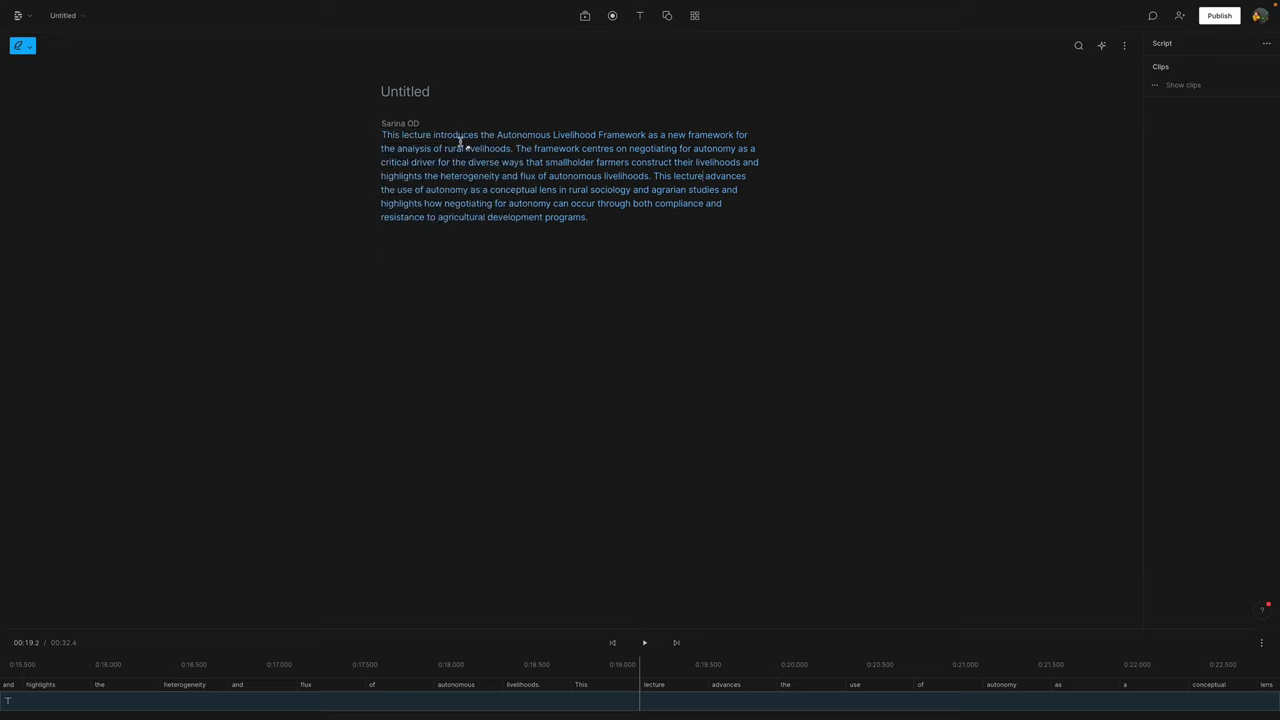
# Rename the Untitled composition to 'Lecture - Draft - 2022'
pyautogui.click(423, 93)
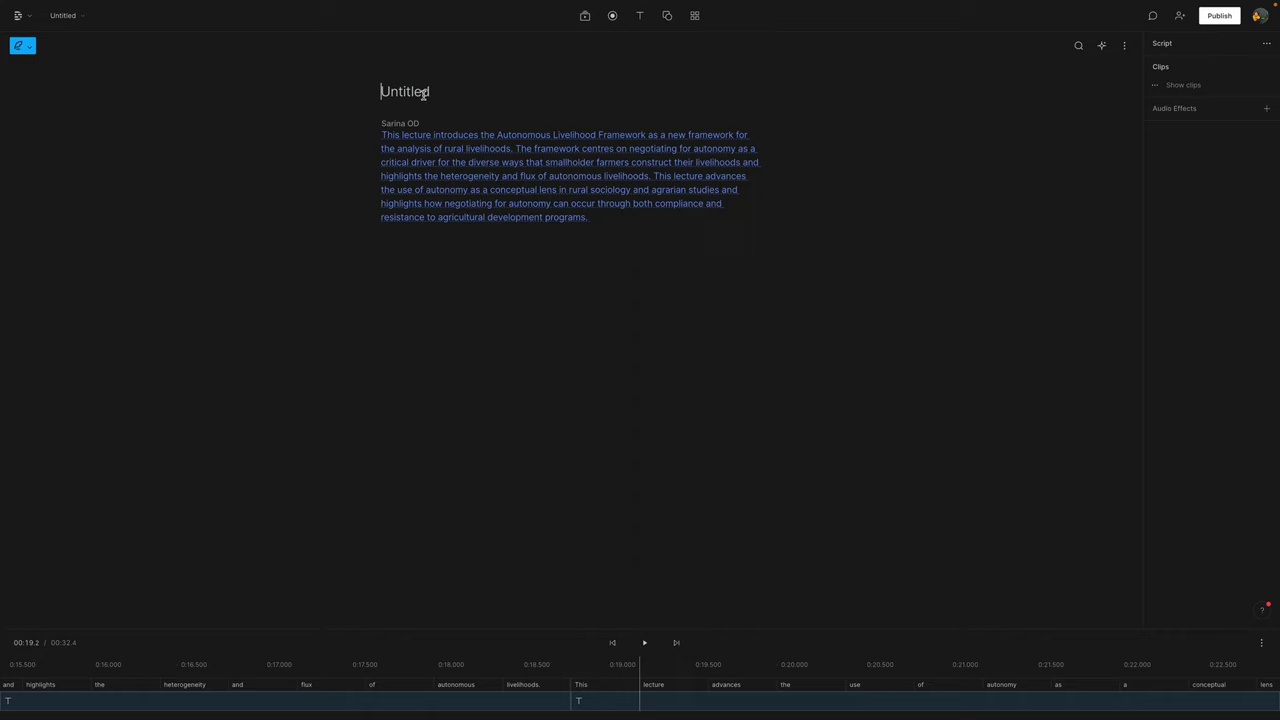
pyautogui.write('Lecture - Draft - ')
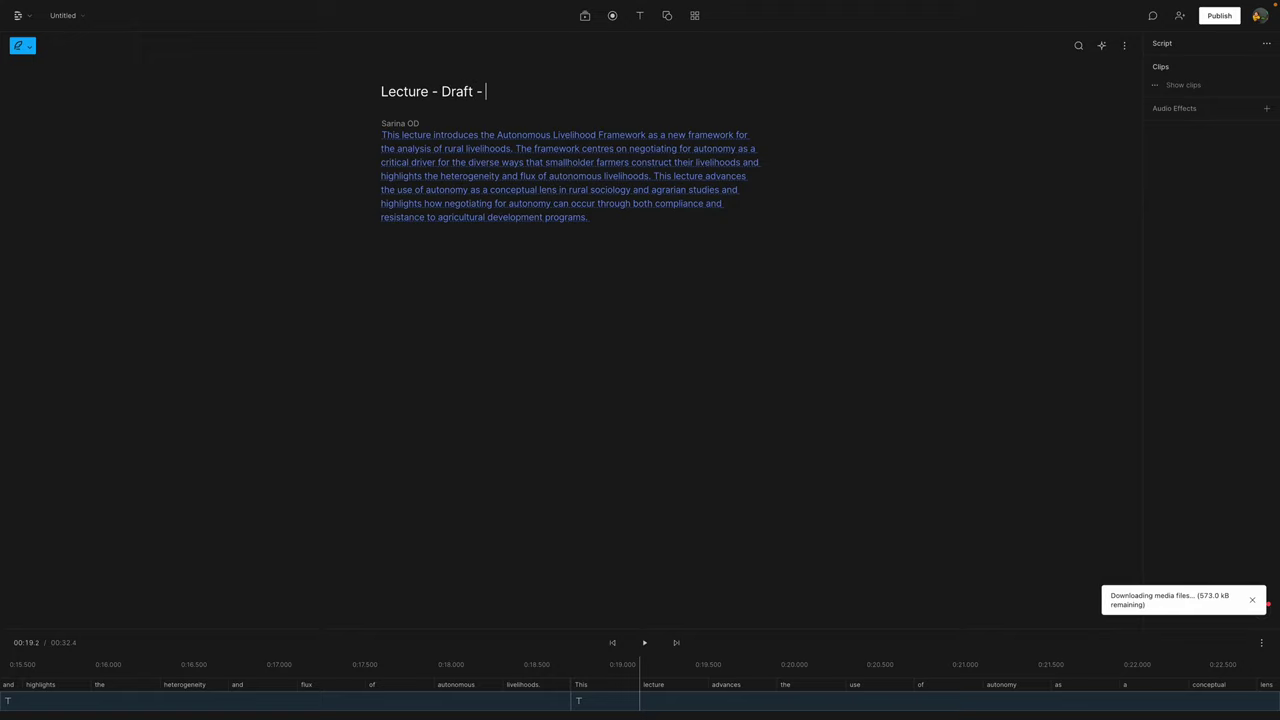
pyautogui.write('2022')
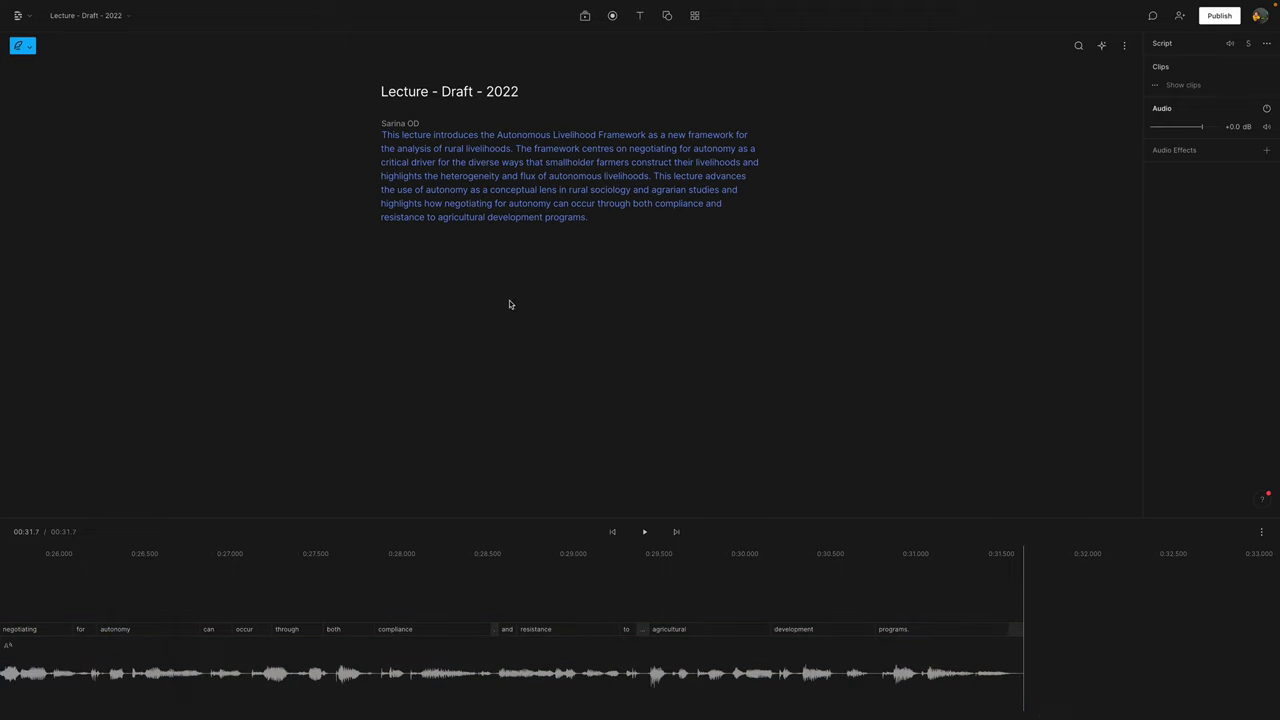
# Play the first few seconds of the generated narration from the script's start, then pause
pyautogui.click(382, 138)
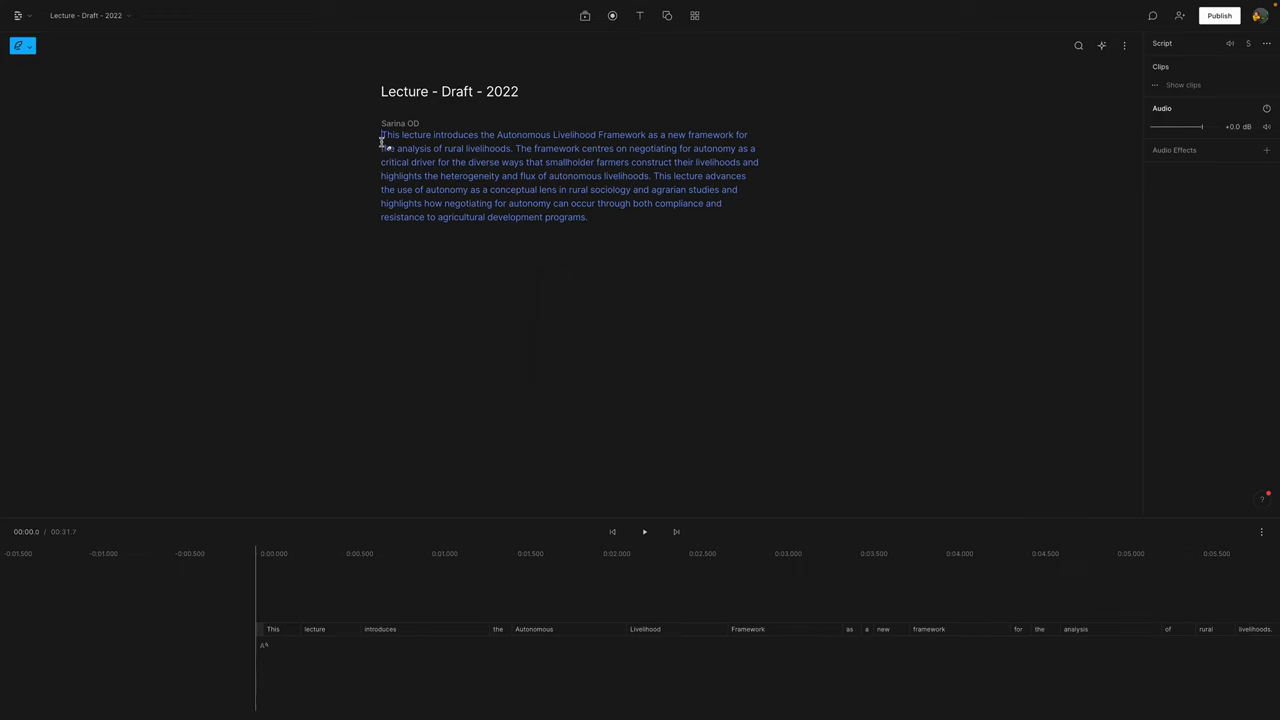
pyautogui.click(645, 532)
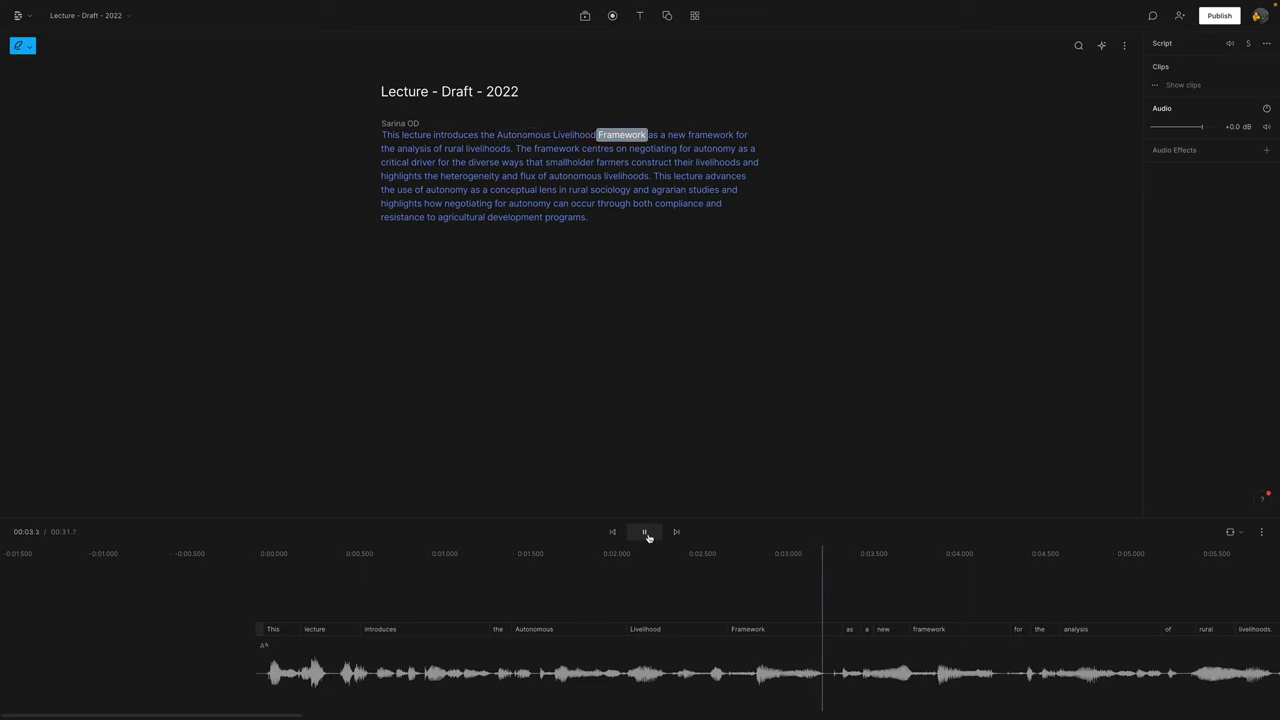
pyautogui.click(645, 533)
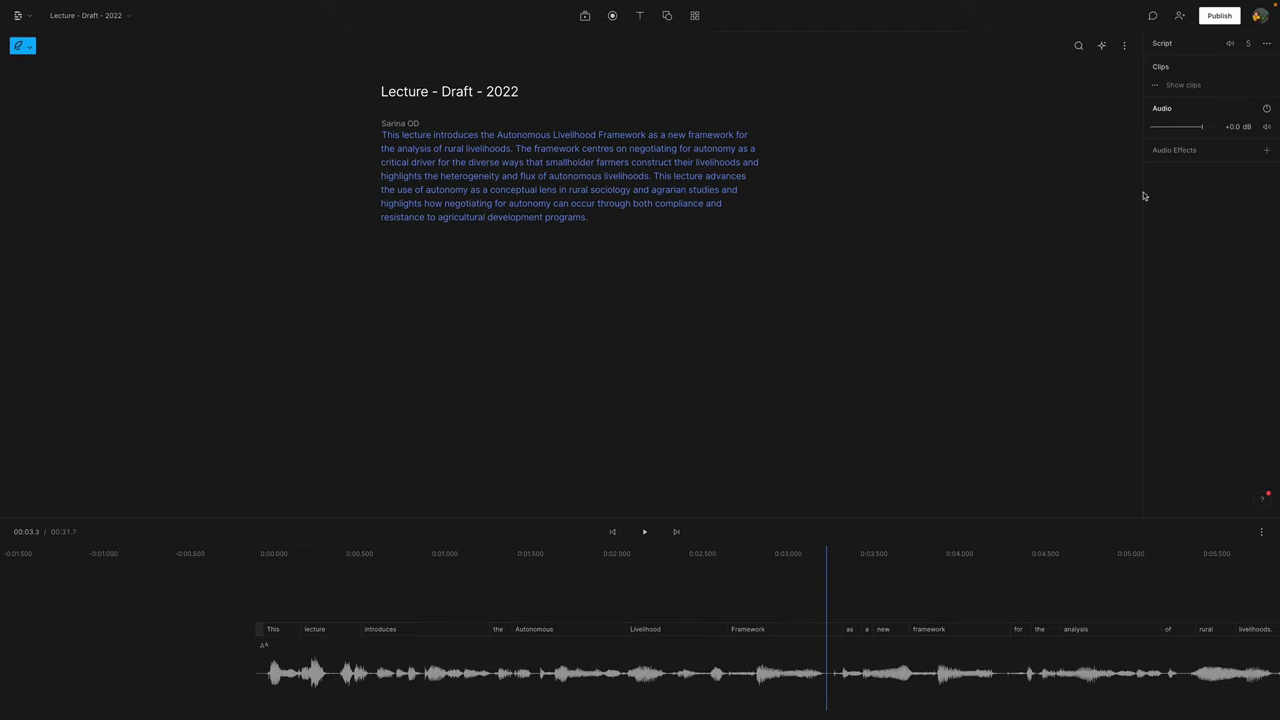
pyautogui.click(1125, 47)
# Show the video preview and insert '/' scene markers before 'The framework' and 'This lecture advances'
pyautogui.click(1088, 71)
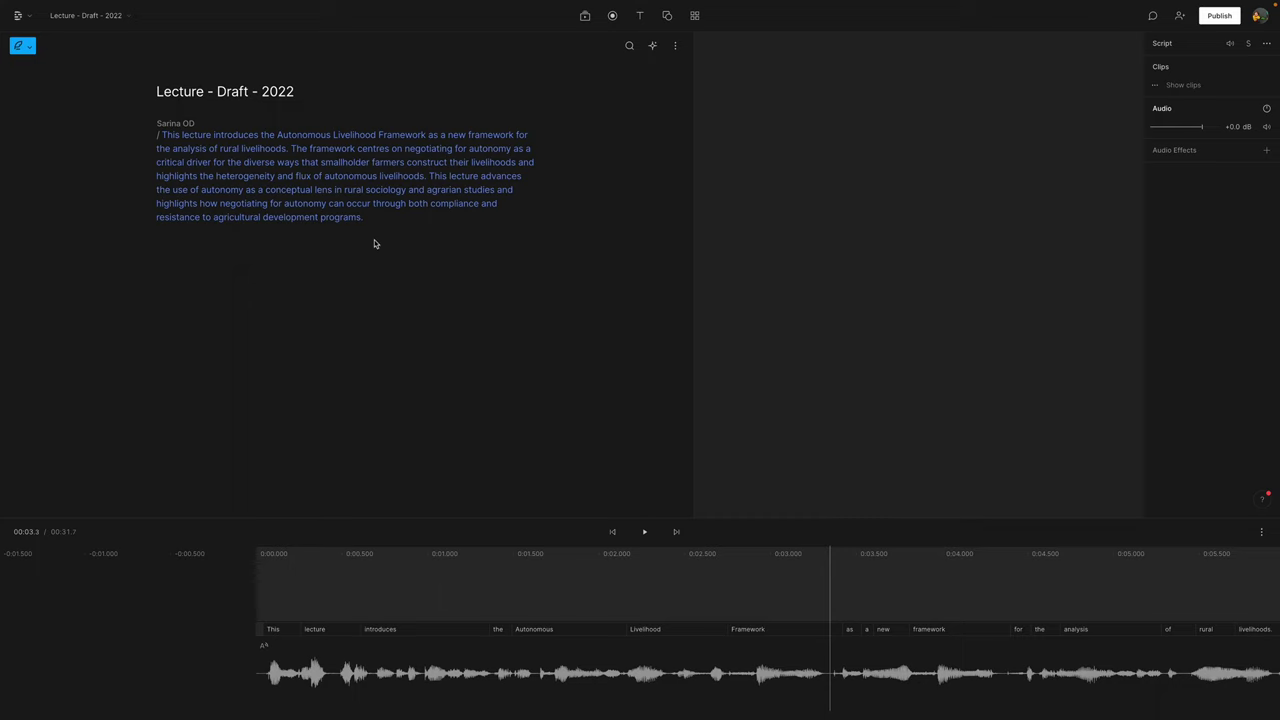
pyautogui.click(288, 149)
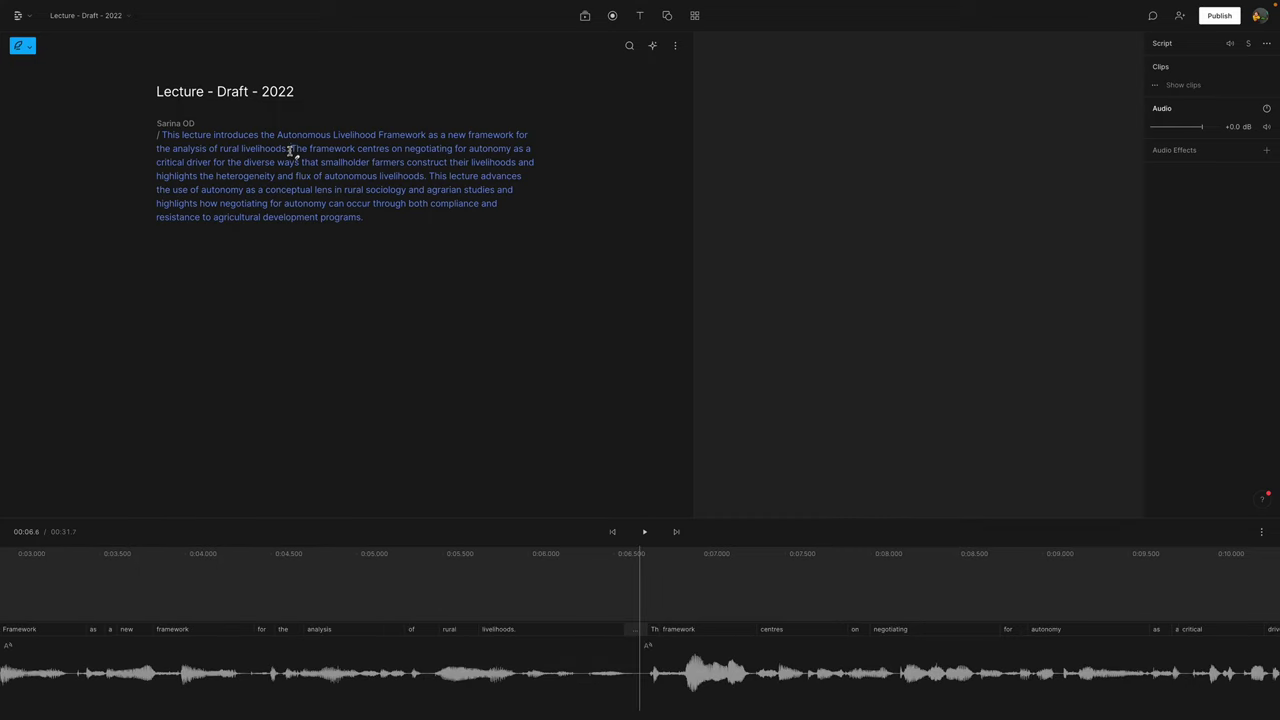
pyautogui.write('/')
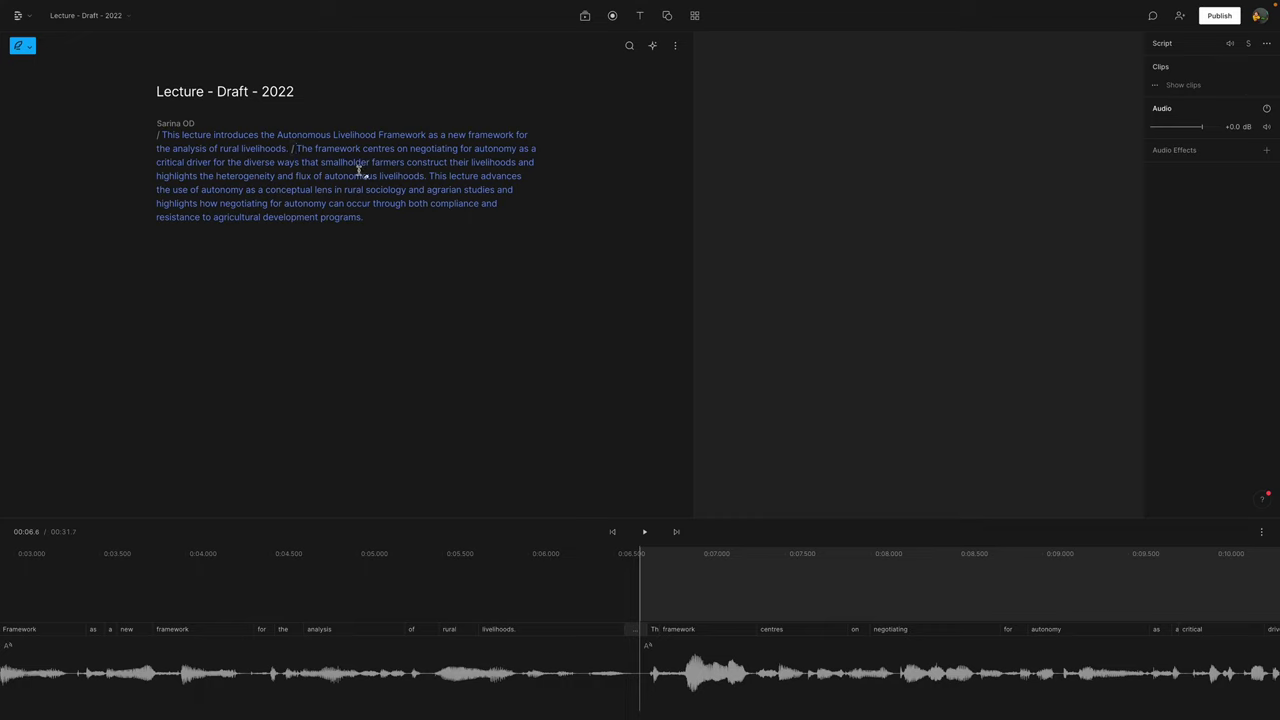
pyautogui.click(429, 177)
pyautogui.write('/')
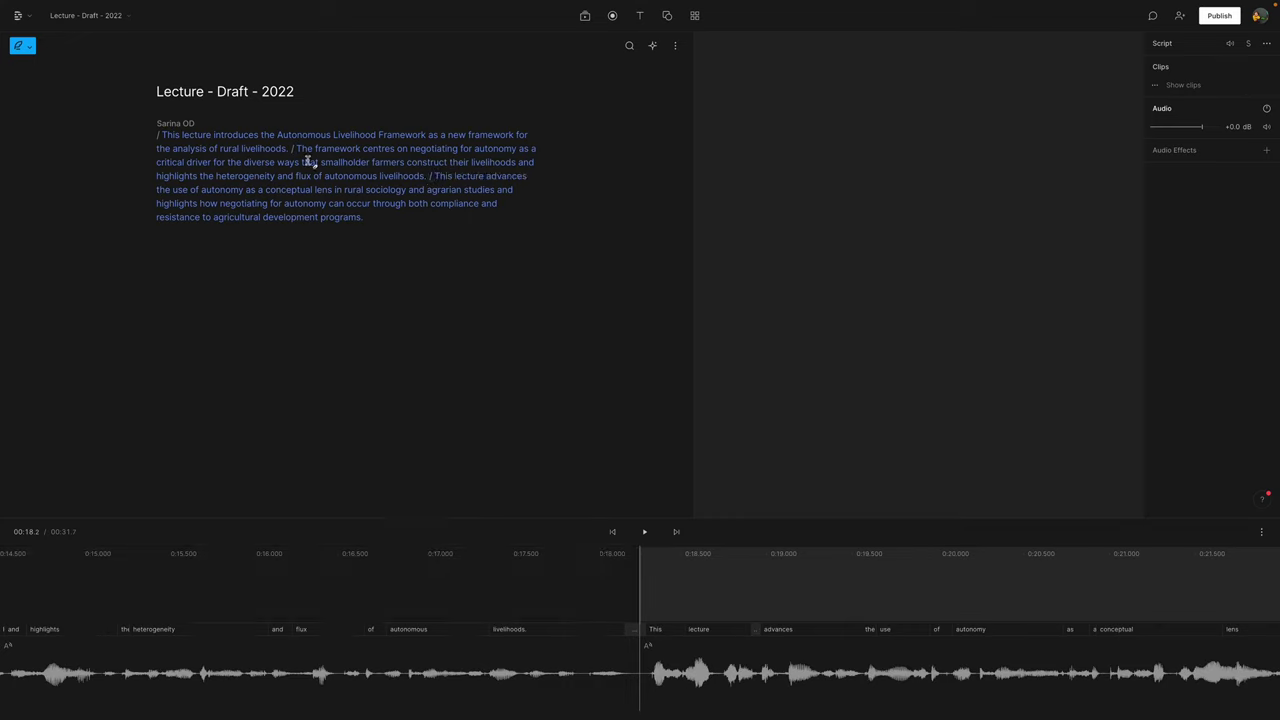
# Break the script into three paragraphs at the scene markers, then return playback to the start
pyautogui.click(291, 149)
pyautogui.click(290, 150)
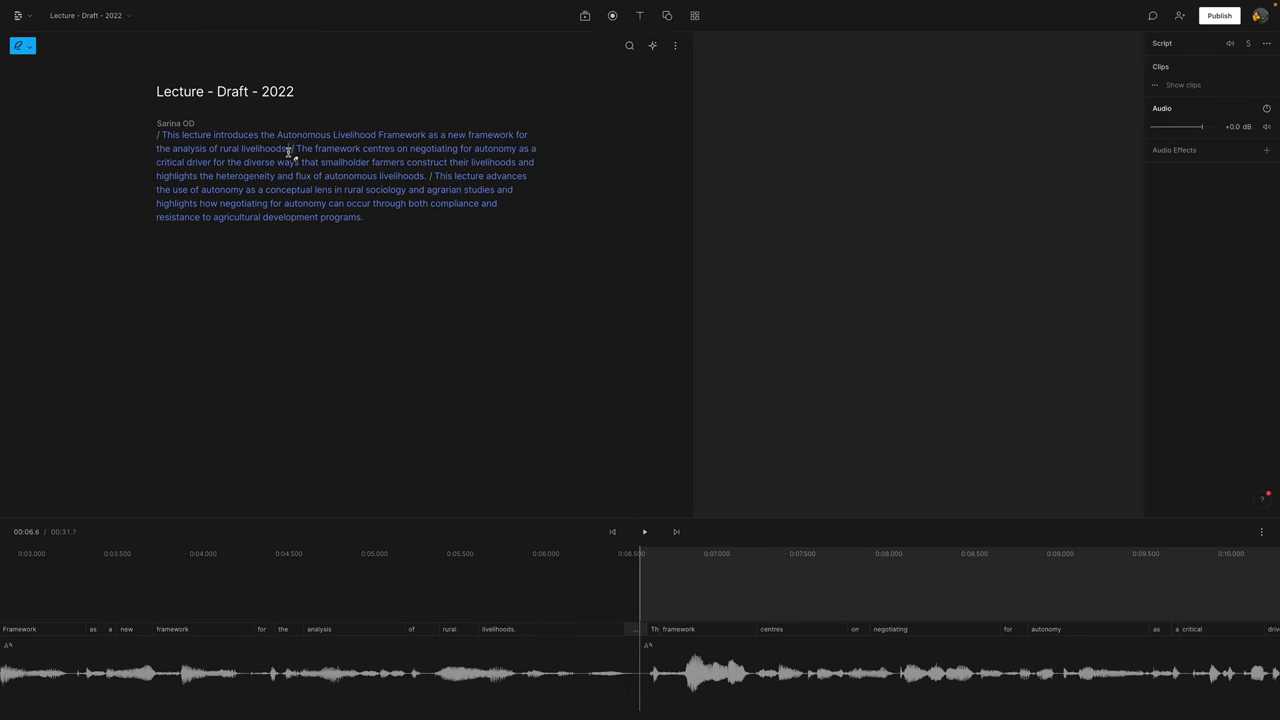
pyautogui.press('Return')
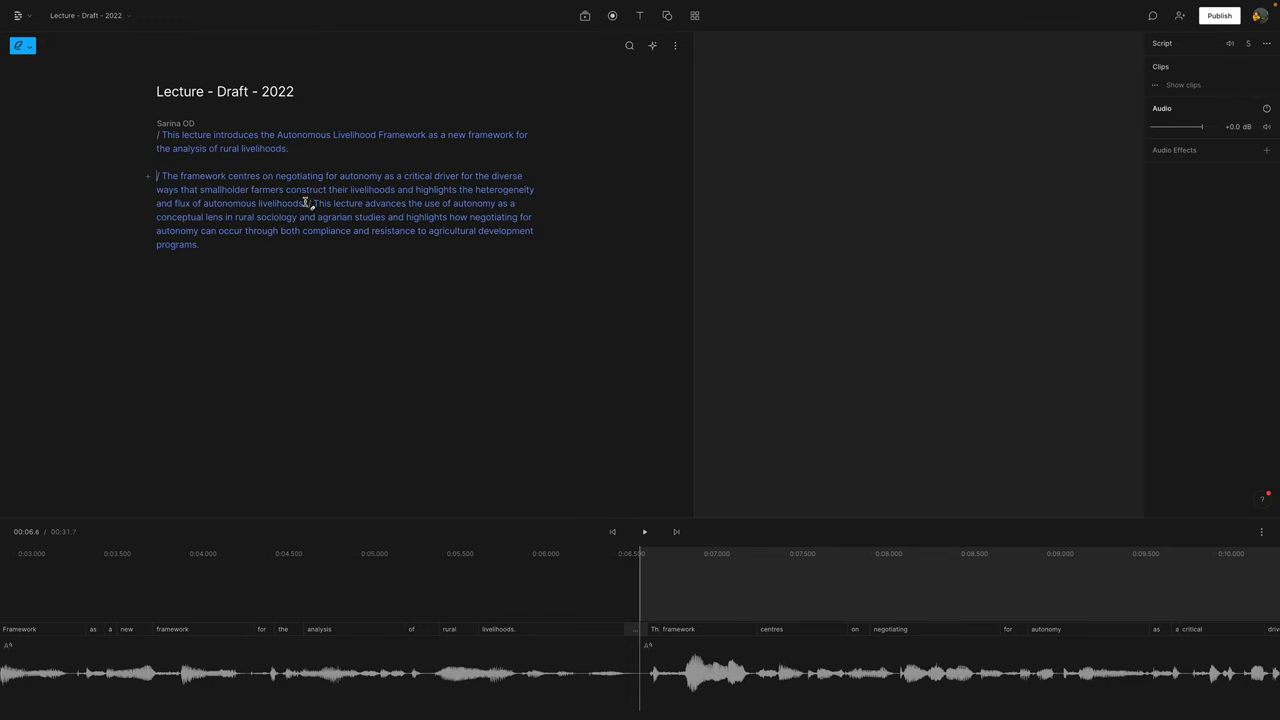
pyautogui.click(308, 204)
pyautogui.press('Return')
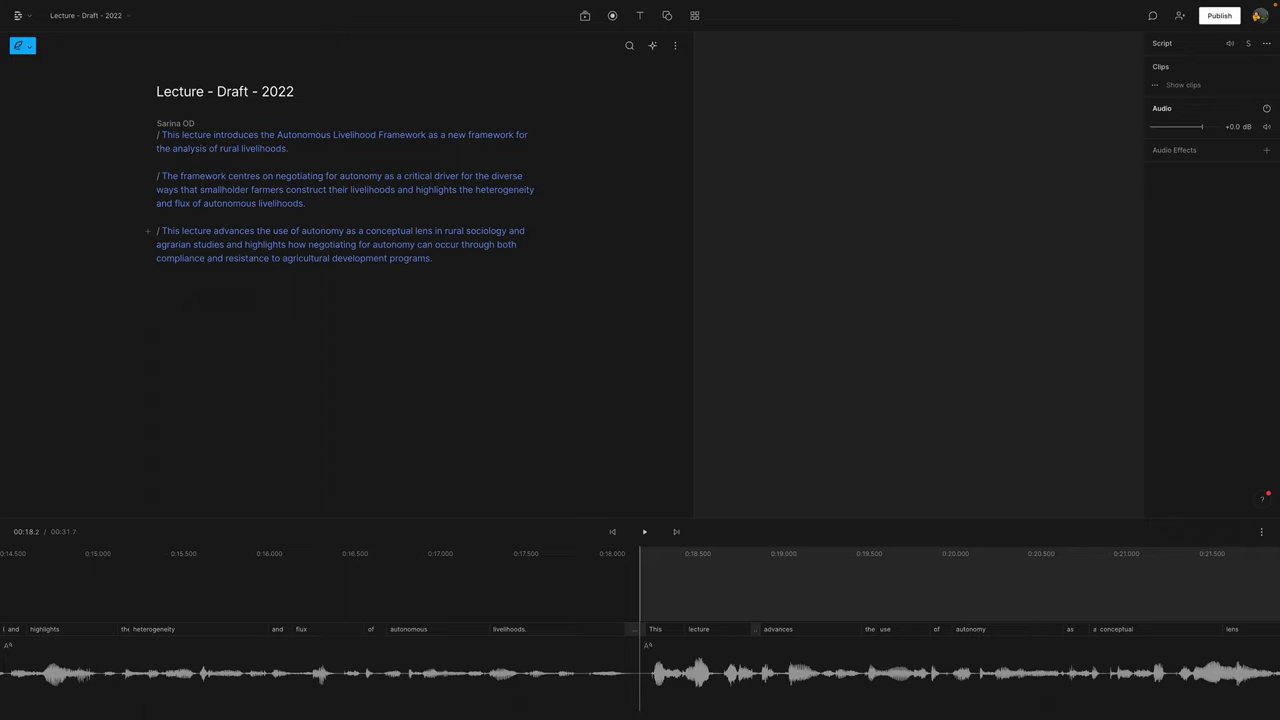
pyautogui.click(200, 146)
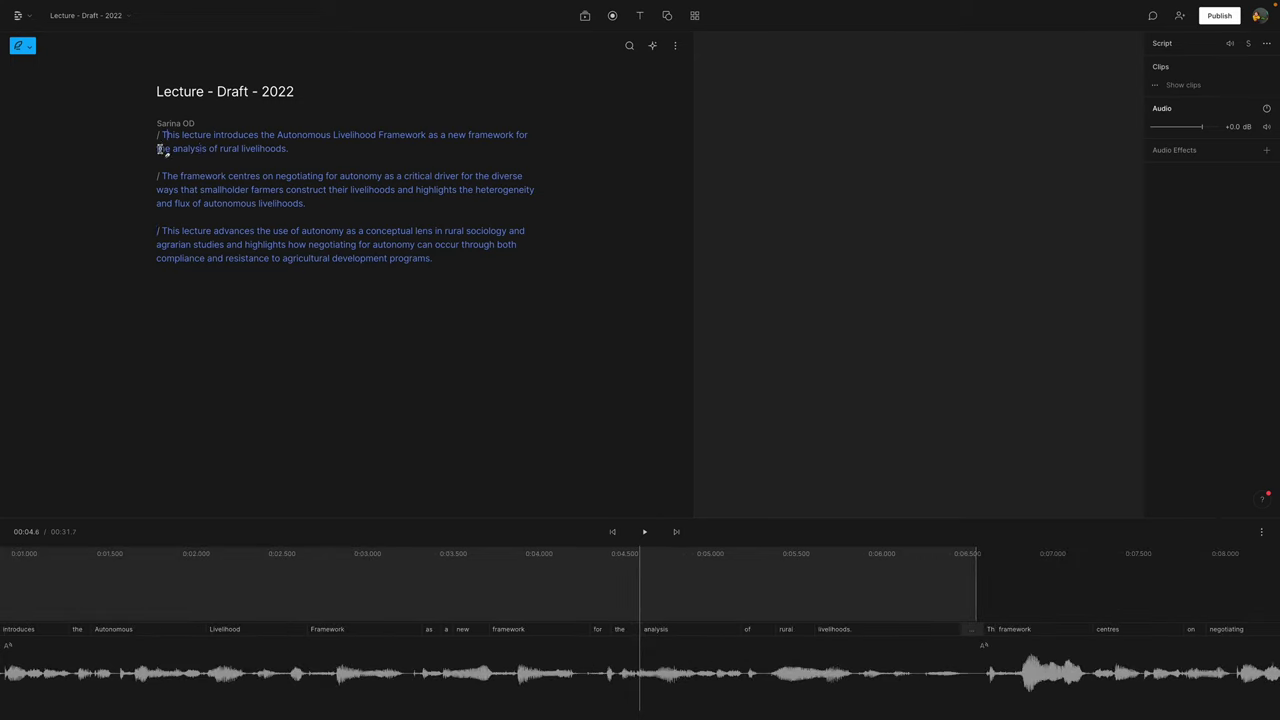
pyautogui.click(159, 140)
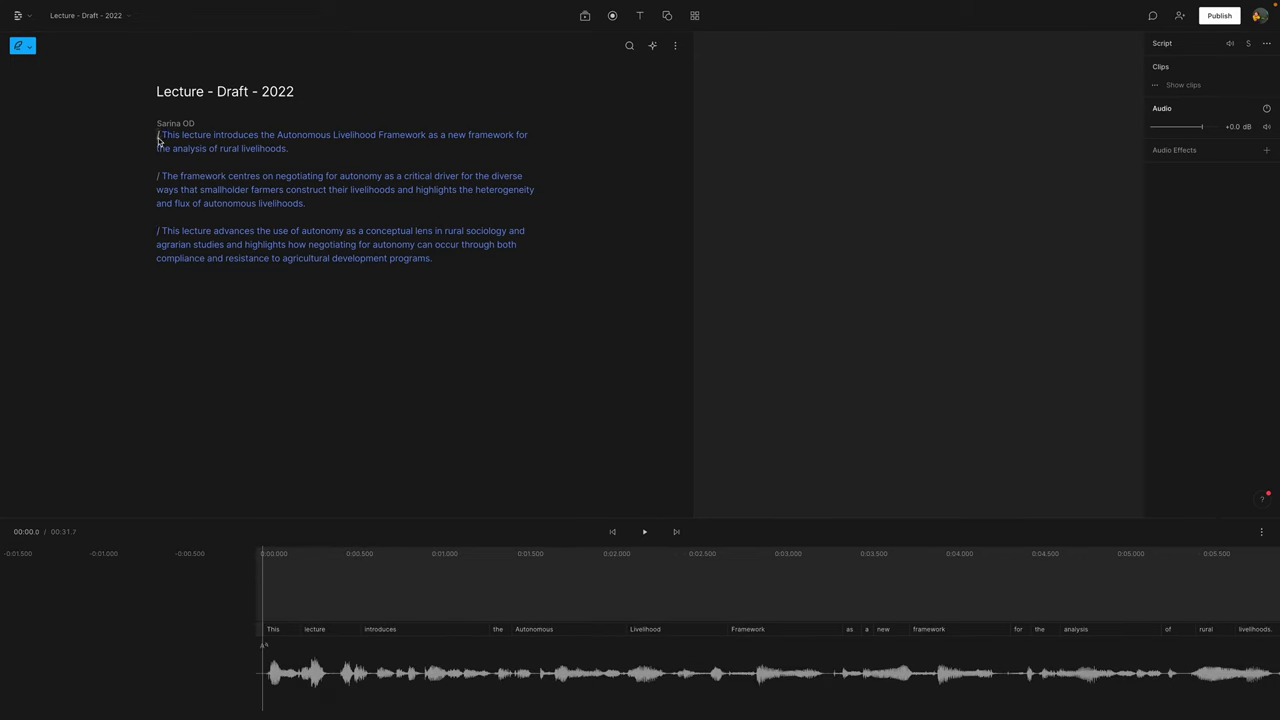
# With the first scene selected, browse Media images with Unsplash as the source
pyautogui.click(158, 137)
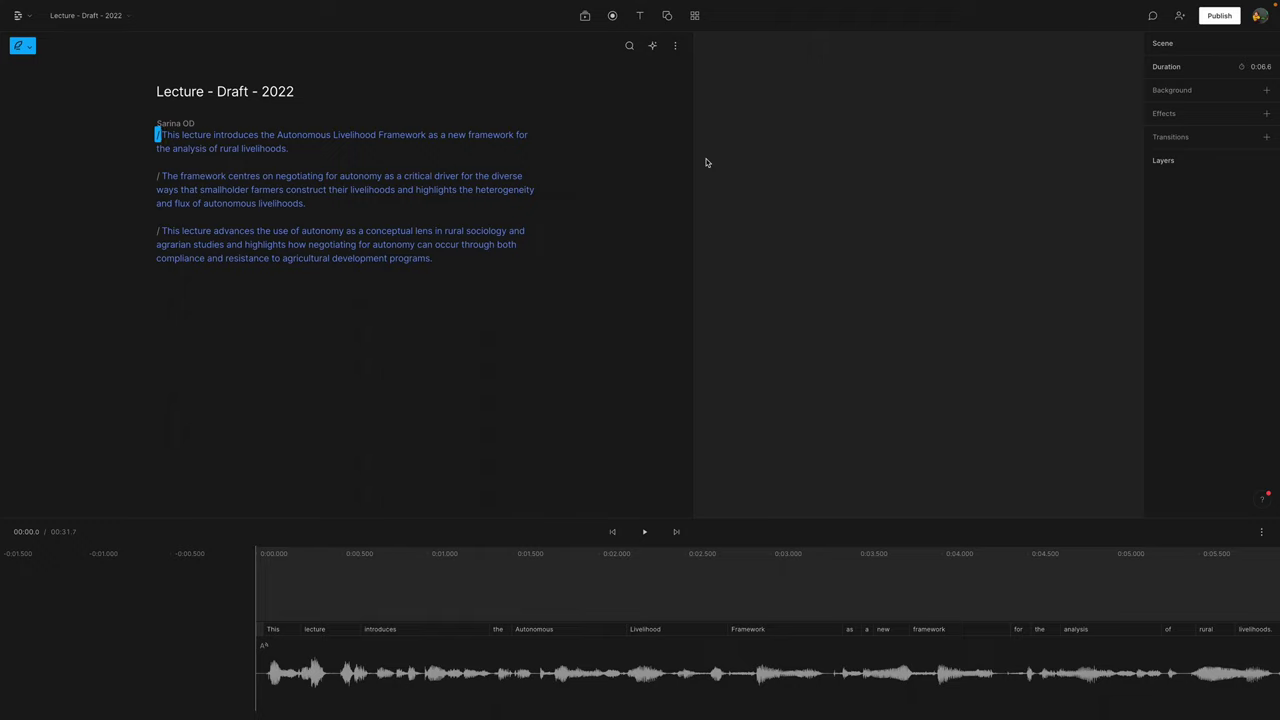
pyautogui.click(585, 17)
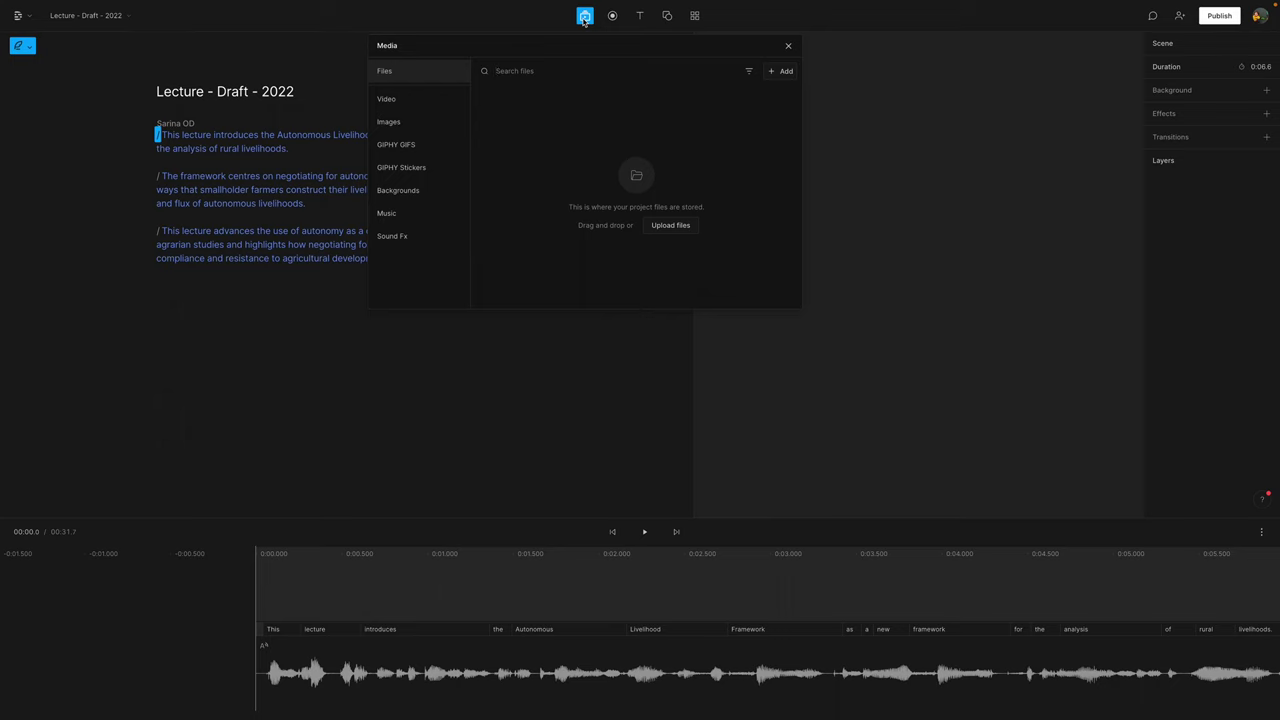
pyautogui.click(437, 122)
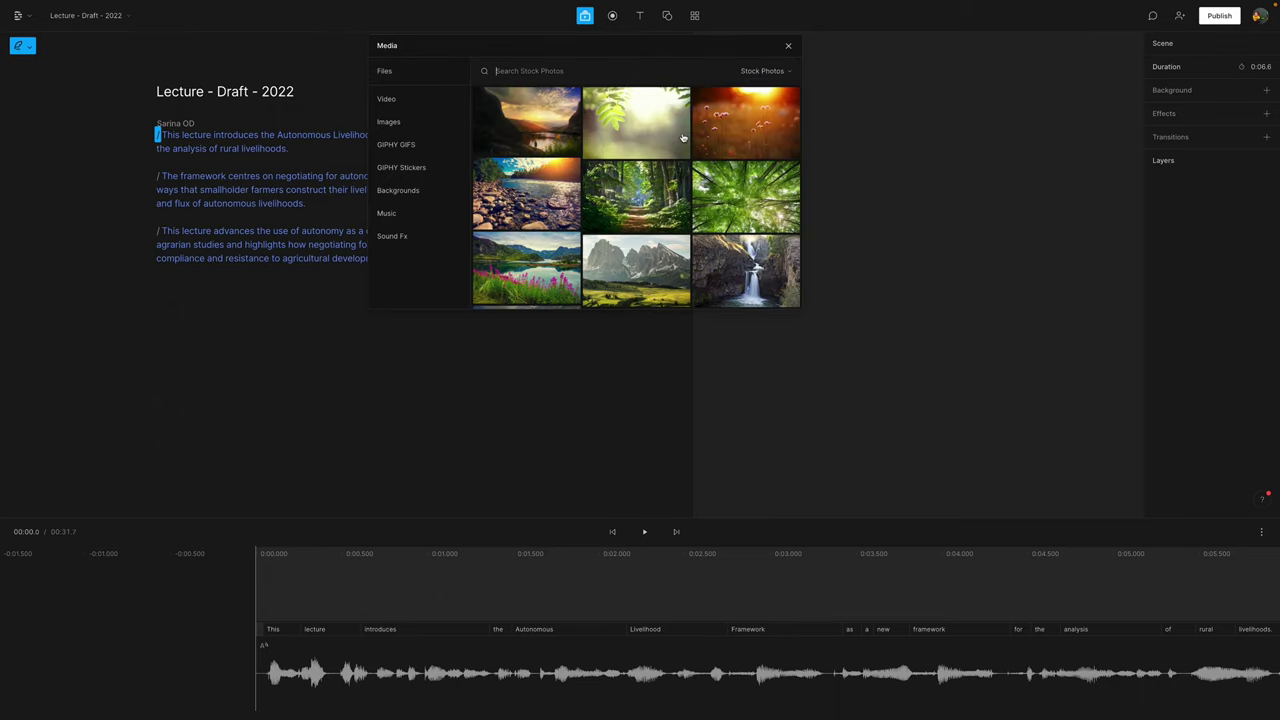
pyautogui.click(785, 71)
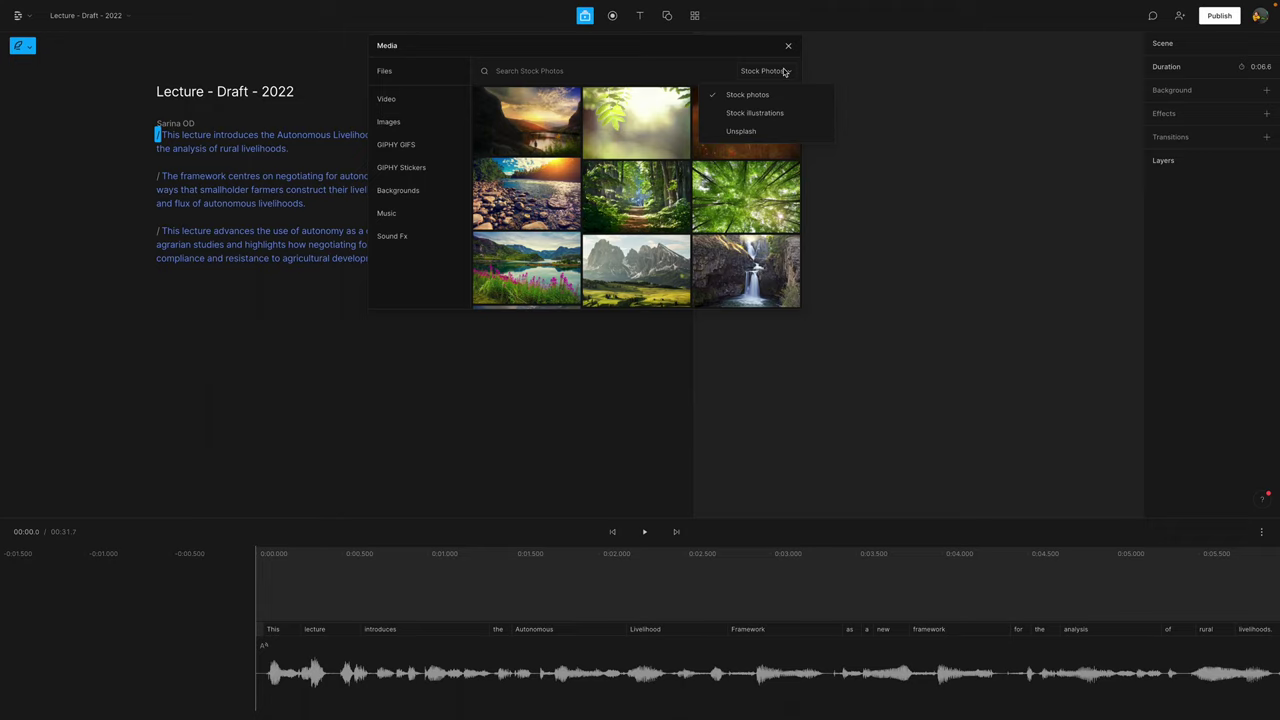
pyautogui.click(741, 130)
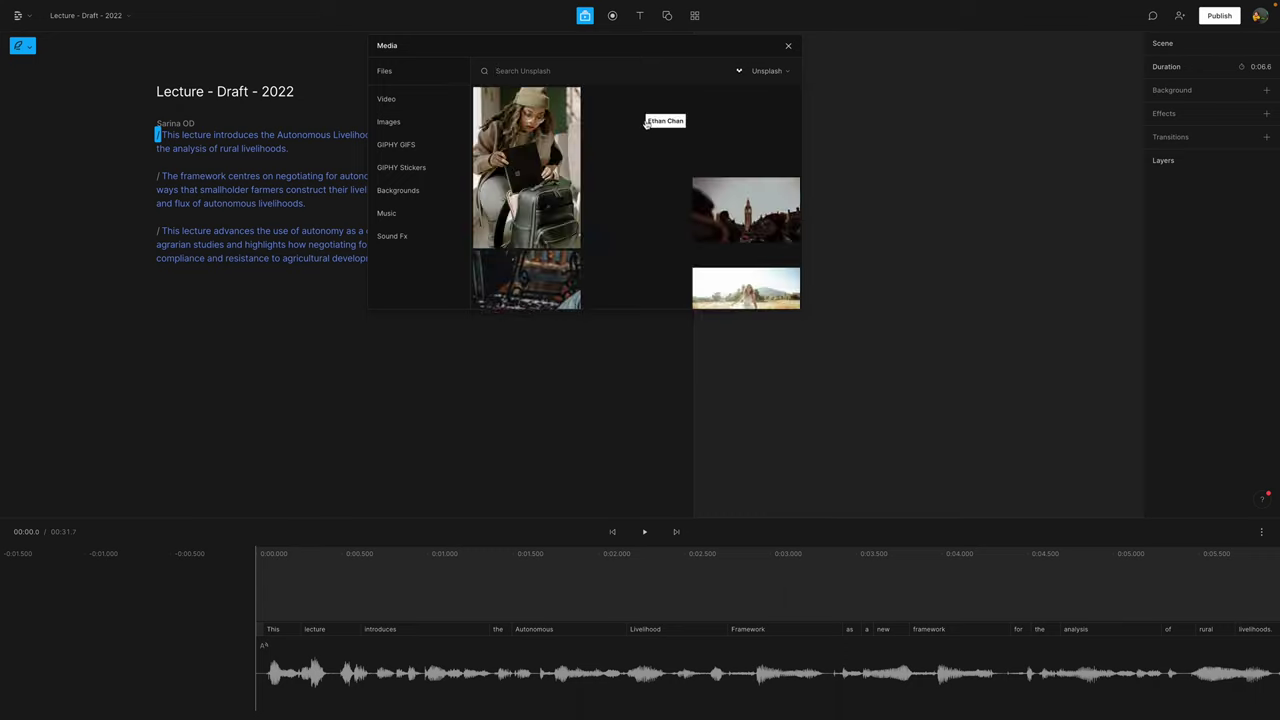
# Search Unsplash for 'farmers' and add the rice-planting photo to the first scene
pyautogui.write('farmers')
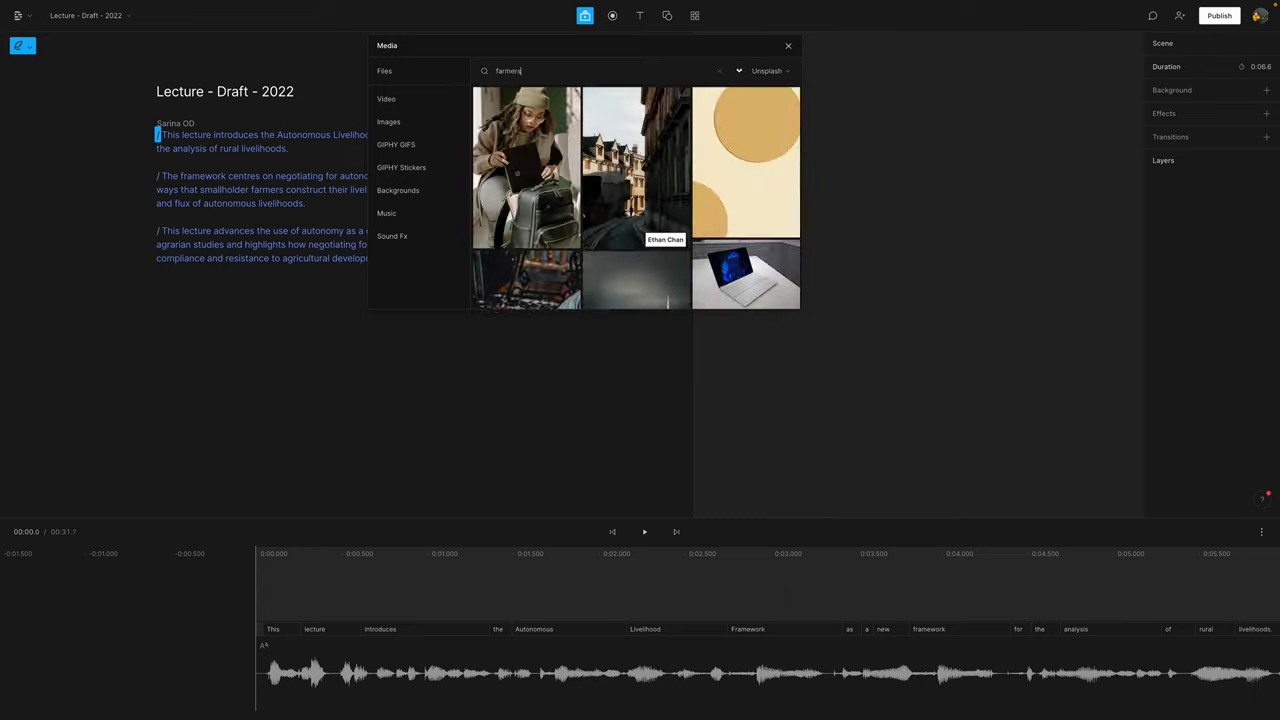
pyautogui.press('Return')
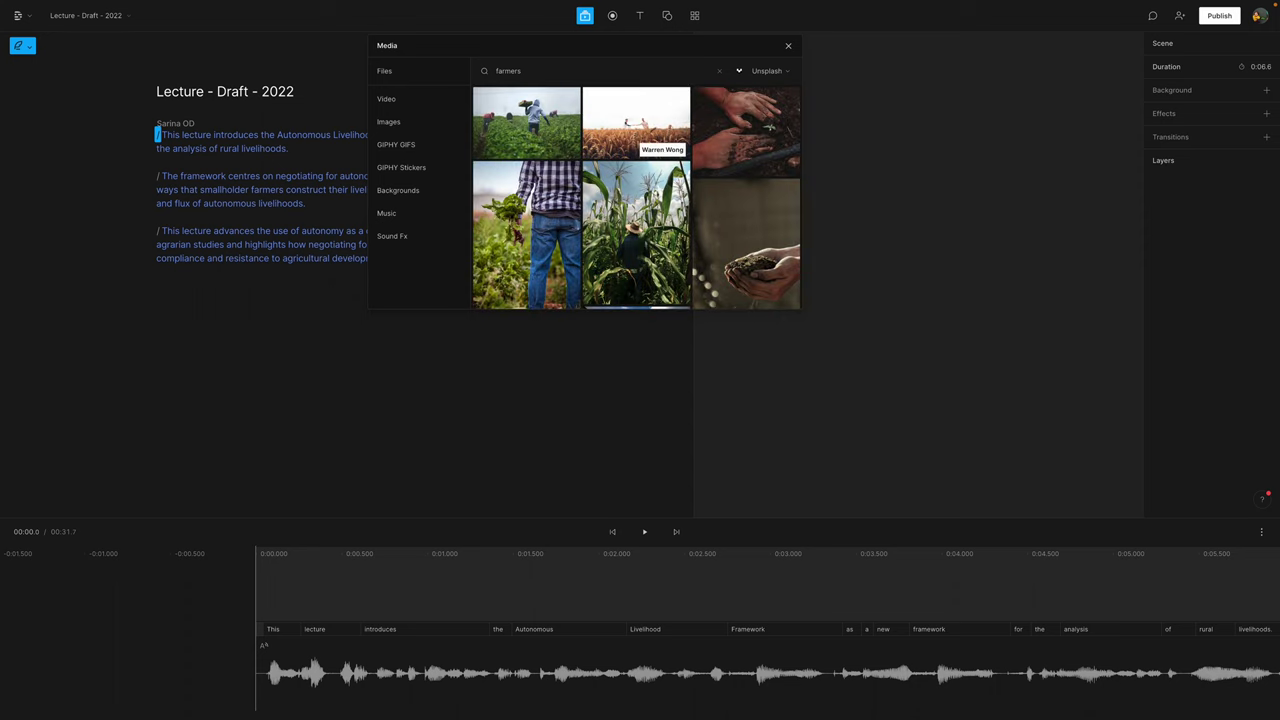
pyautogui.scroll(-3, 631, 198)
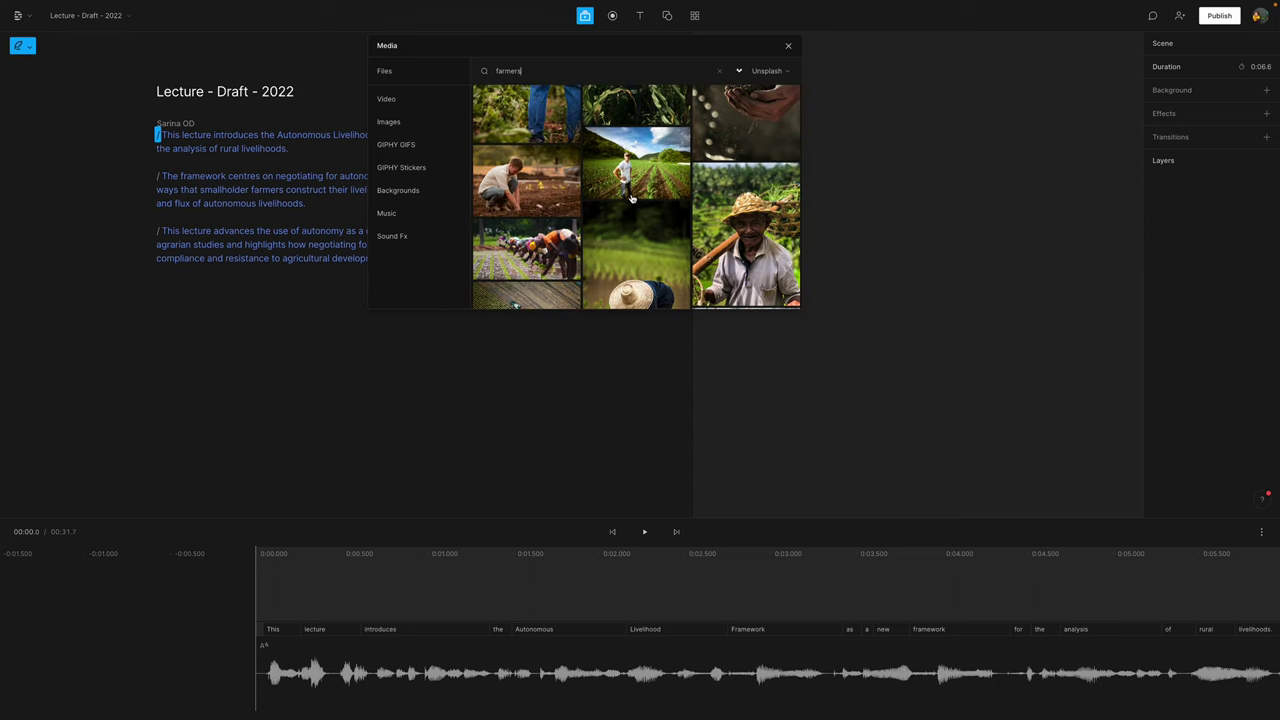
pyautogui.scroll(-3, 631, 198)
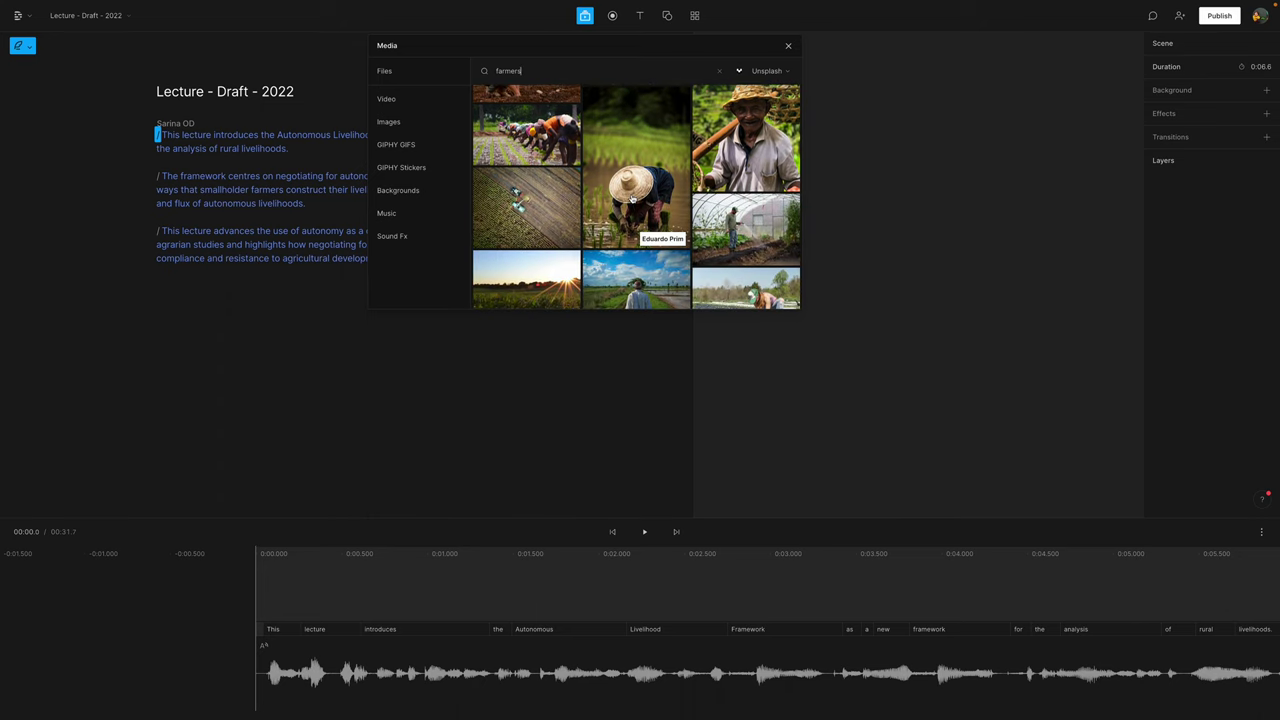
pyautogui.click(543, 134)
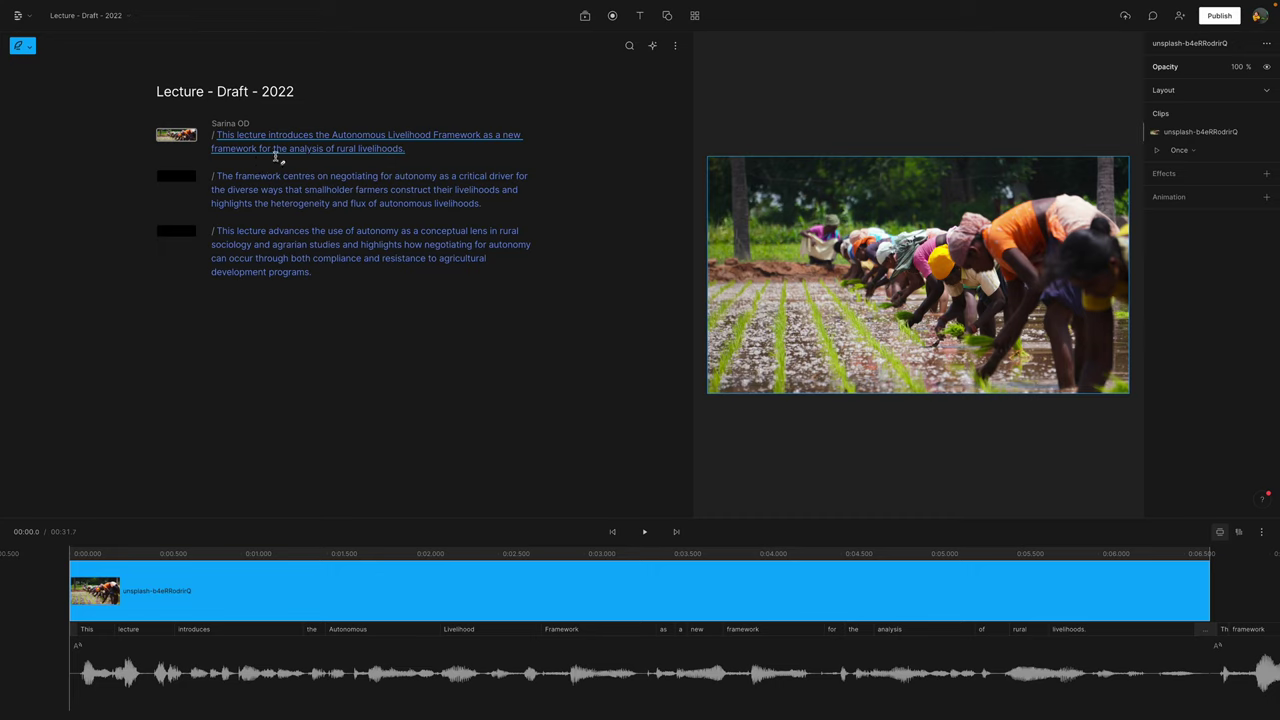
pyautogui.click(210, 176)
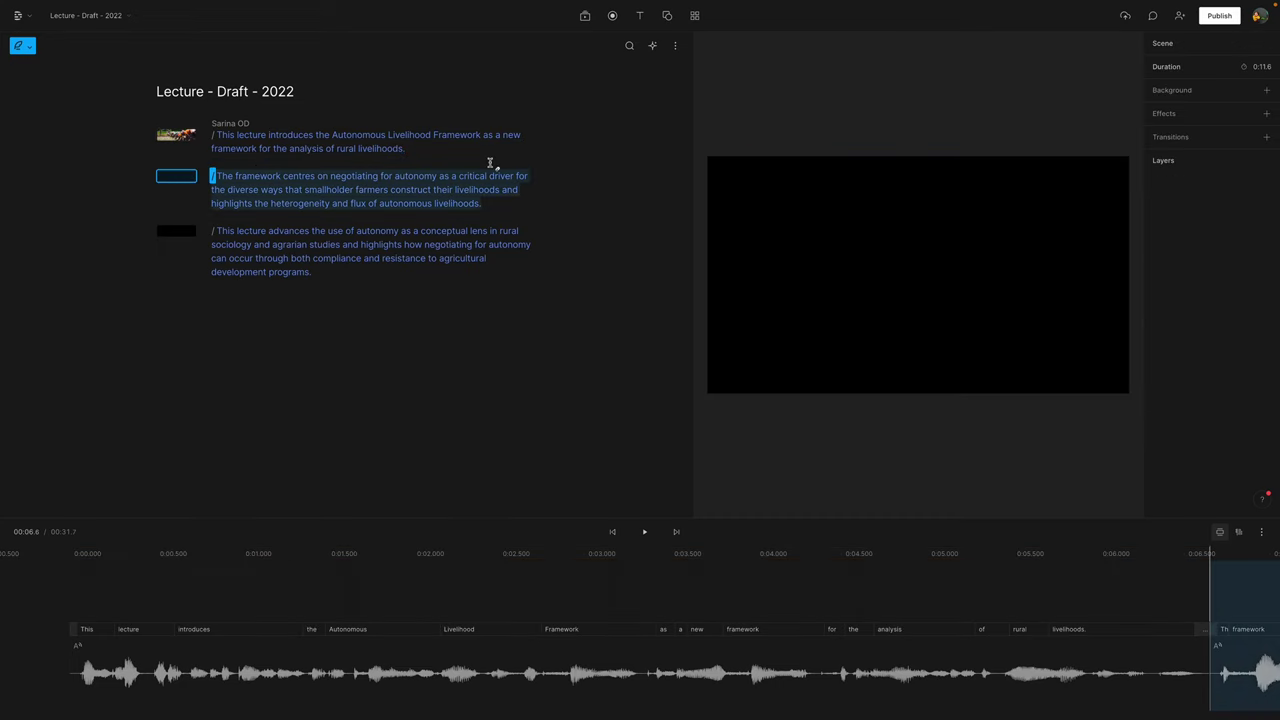
# Add a farm photo from the 'farmers' results to the second scene
pyautogui.click(585, 16)
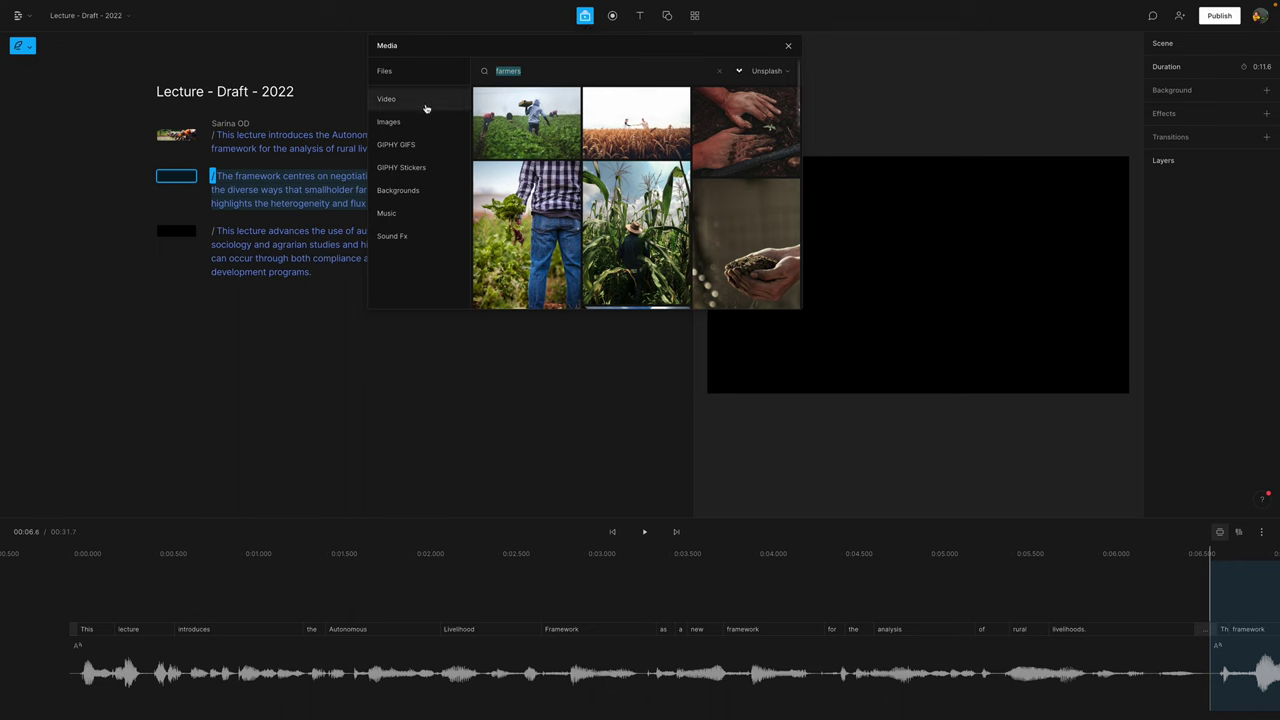
pyautogui.scroll(-5, 610, 150)
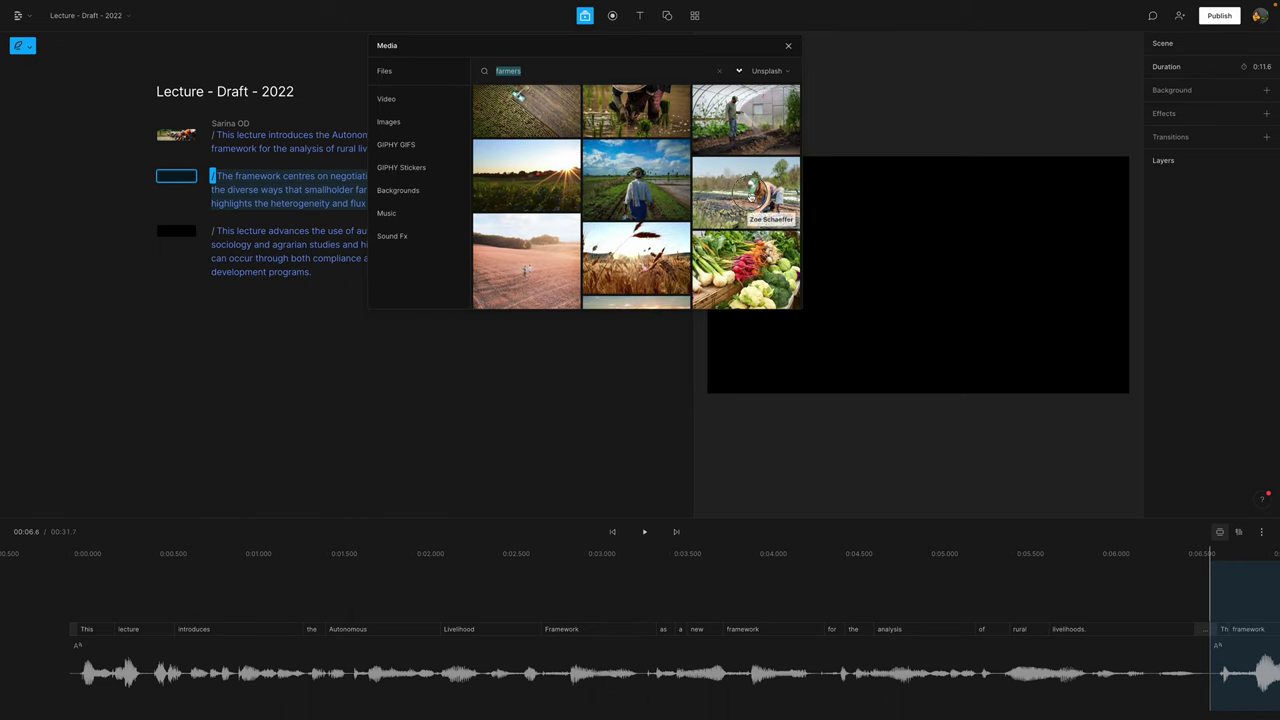
pyautogui.click(758, 190)
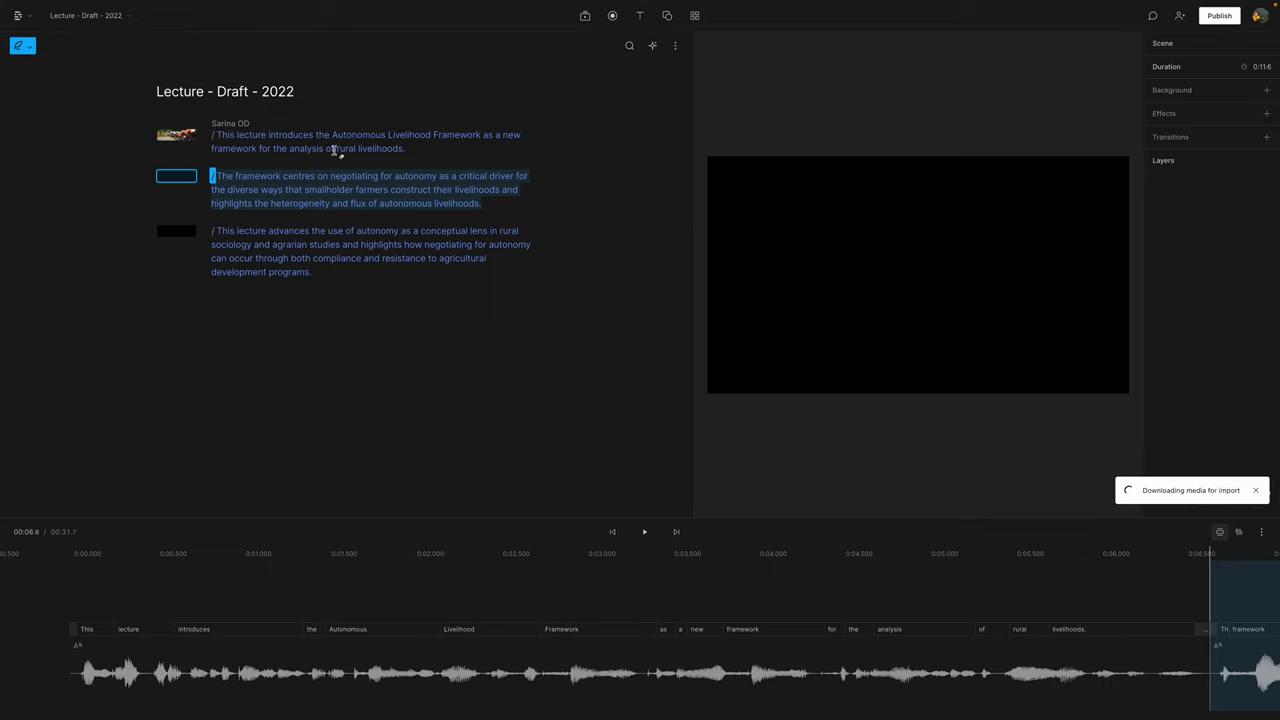
# Give the third scene the photo of a farmer in a green rice field
pyautogui.click(184, 238)
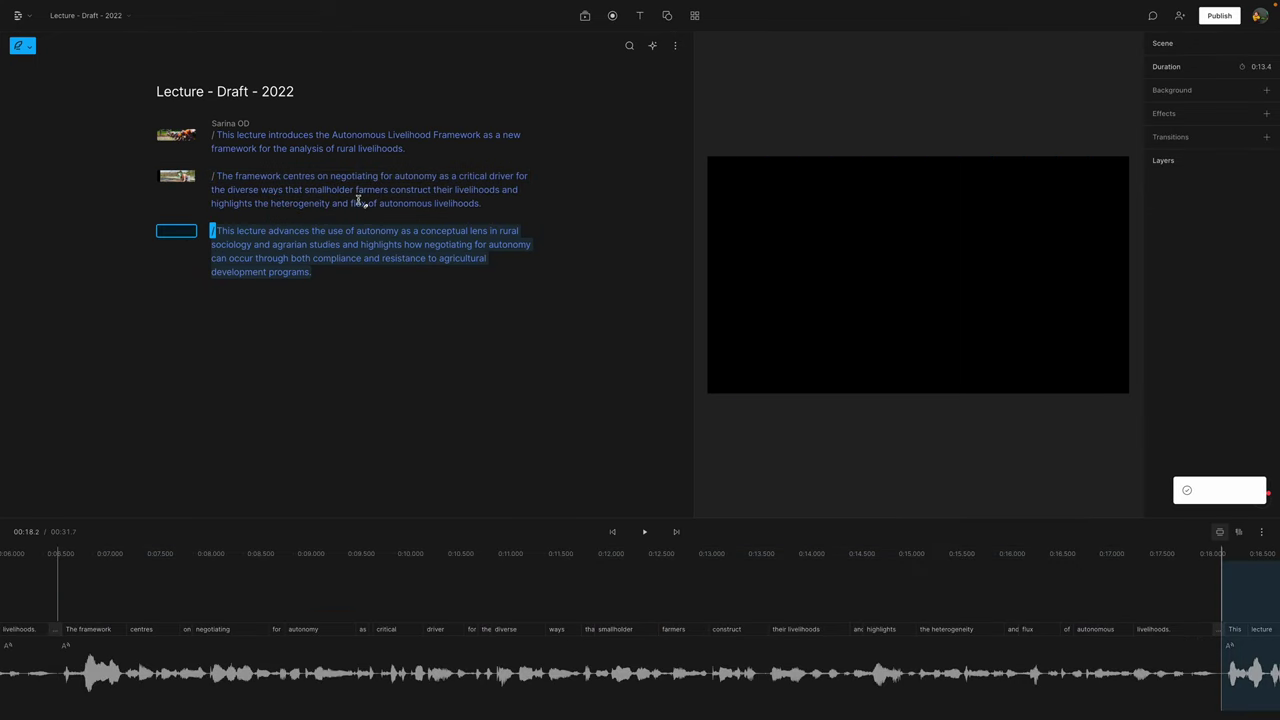
pyautogui.click(585, 15)
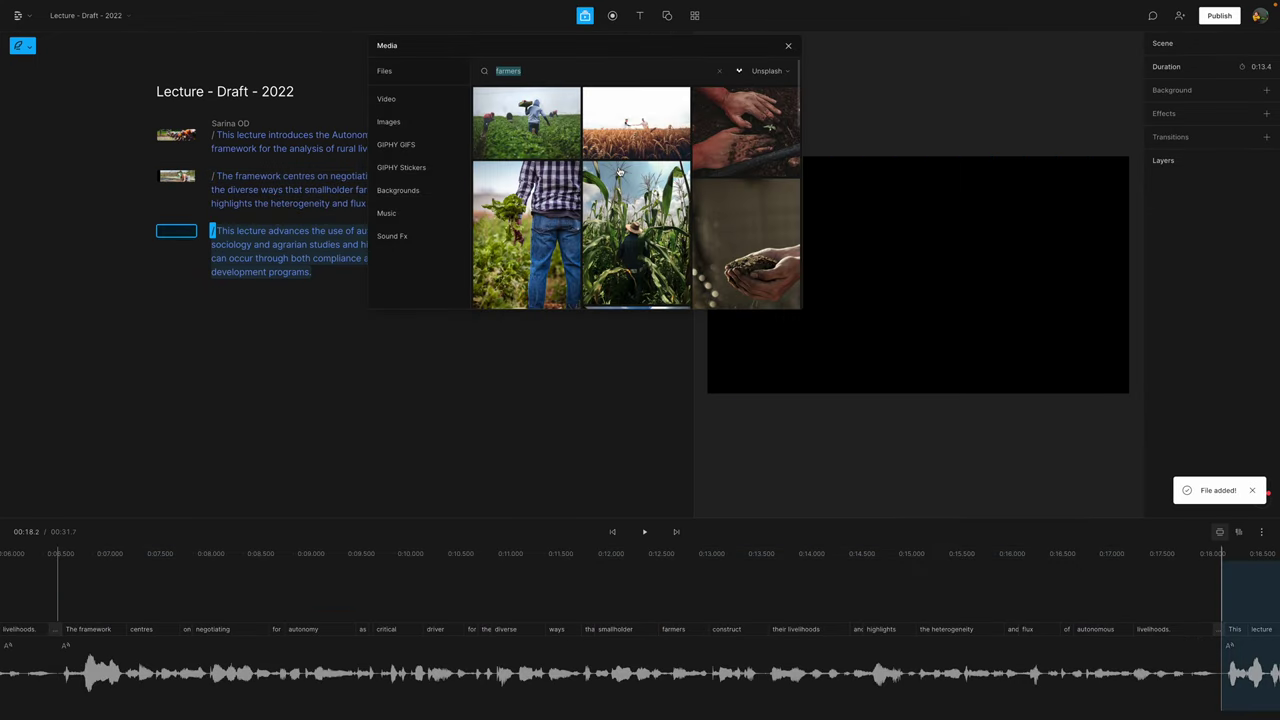
pyautogui.scroll(-2, 618, 173)
pyautogui.scroll(-4, 618, 173)
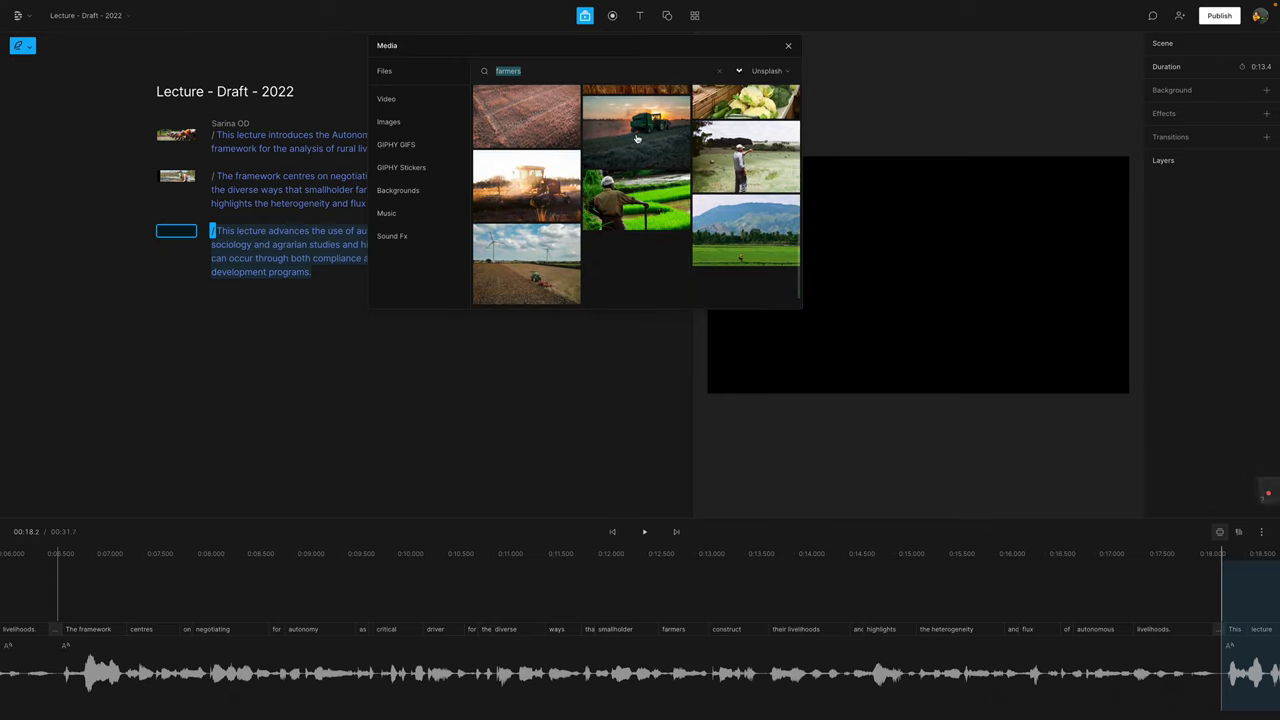
pyautogui.click(618, 186)
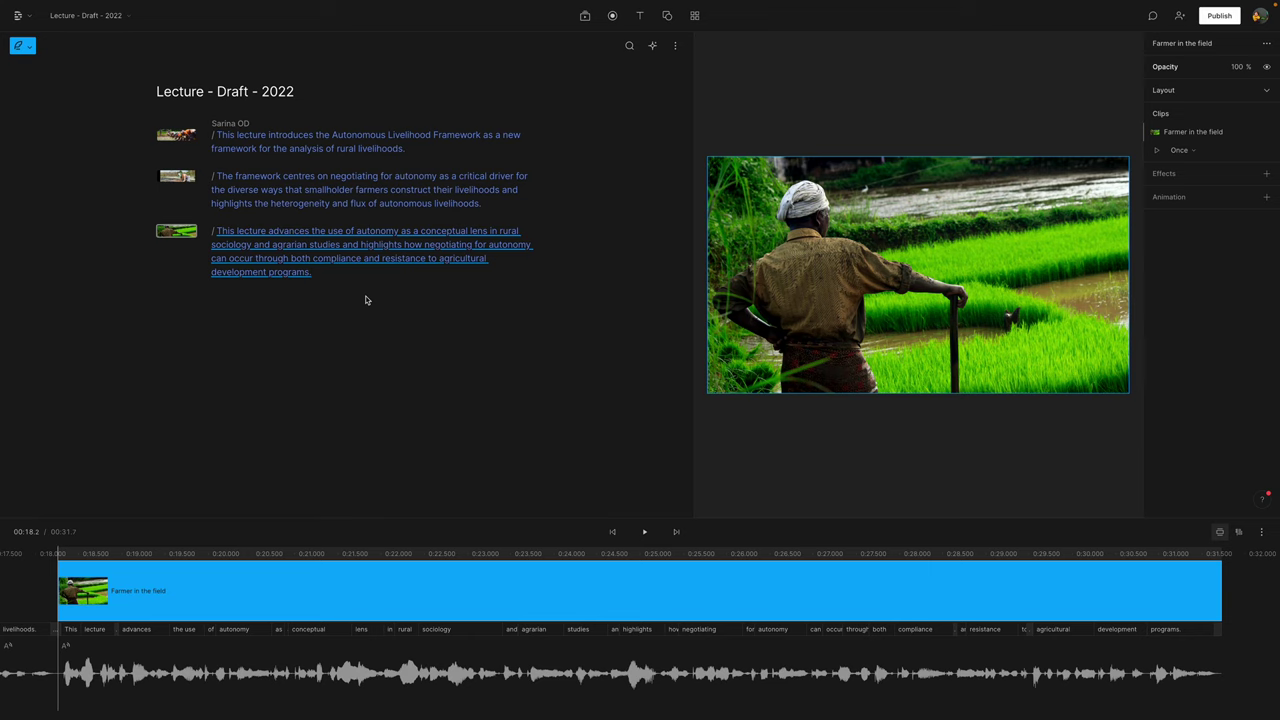
# Open the publish options and keep Web link as the destination
pyautogui.click(1220, 16)
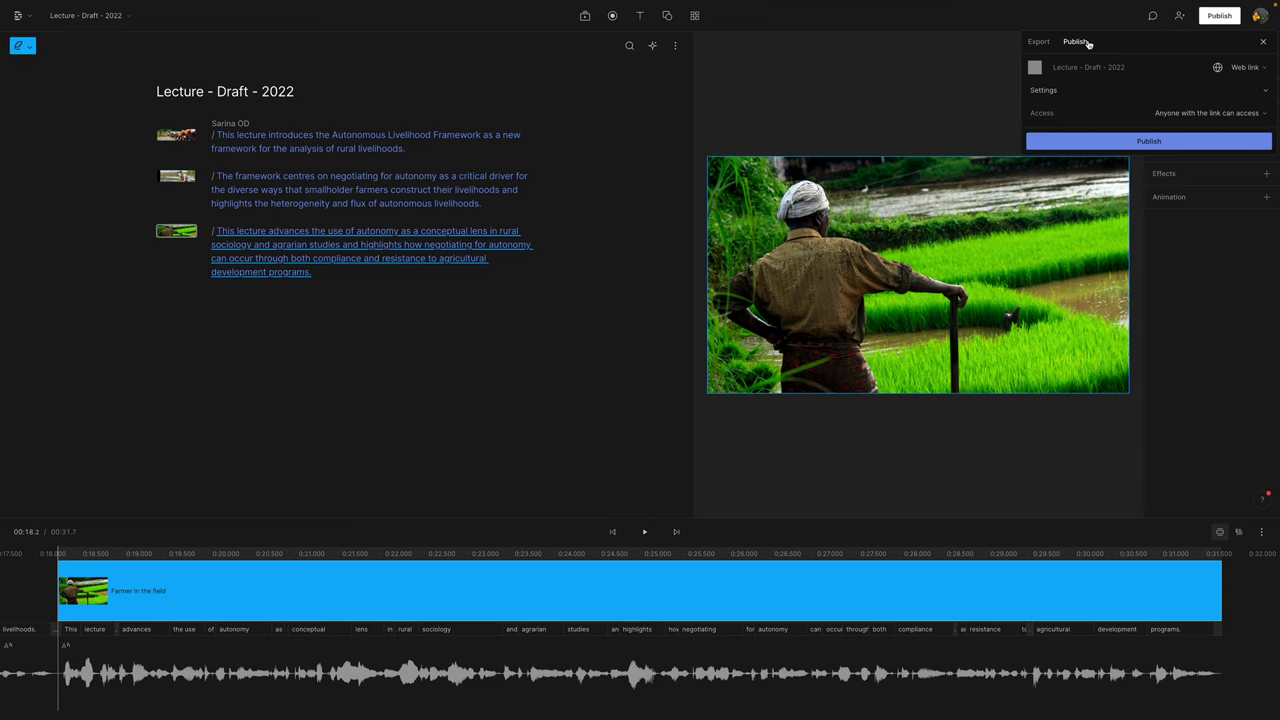
pyautogui.click(1035, 44)
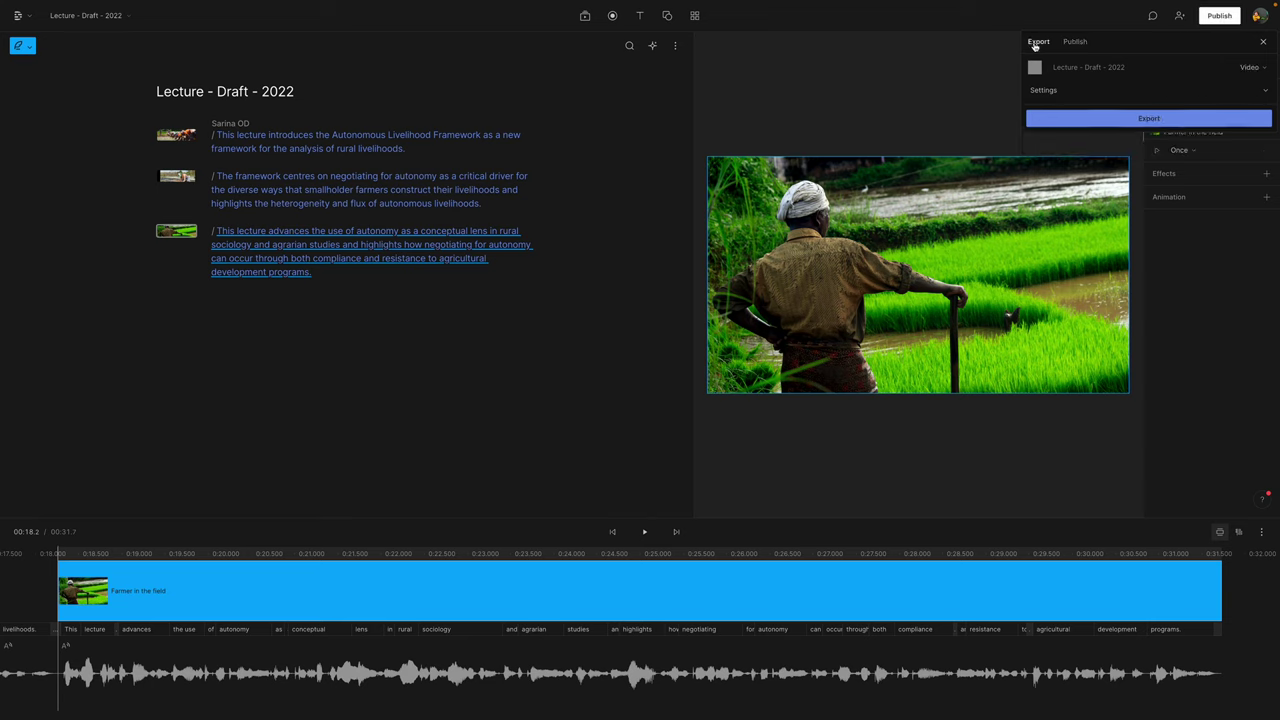
pyautogui.click(1080, 43)
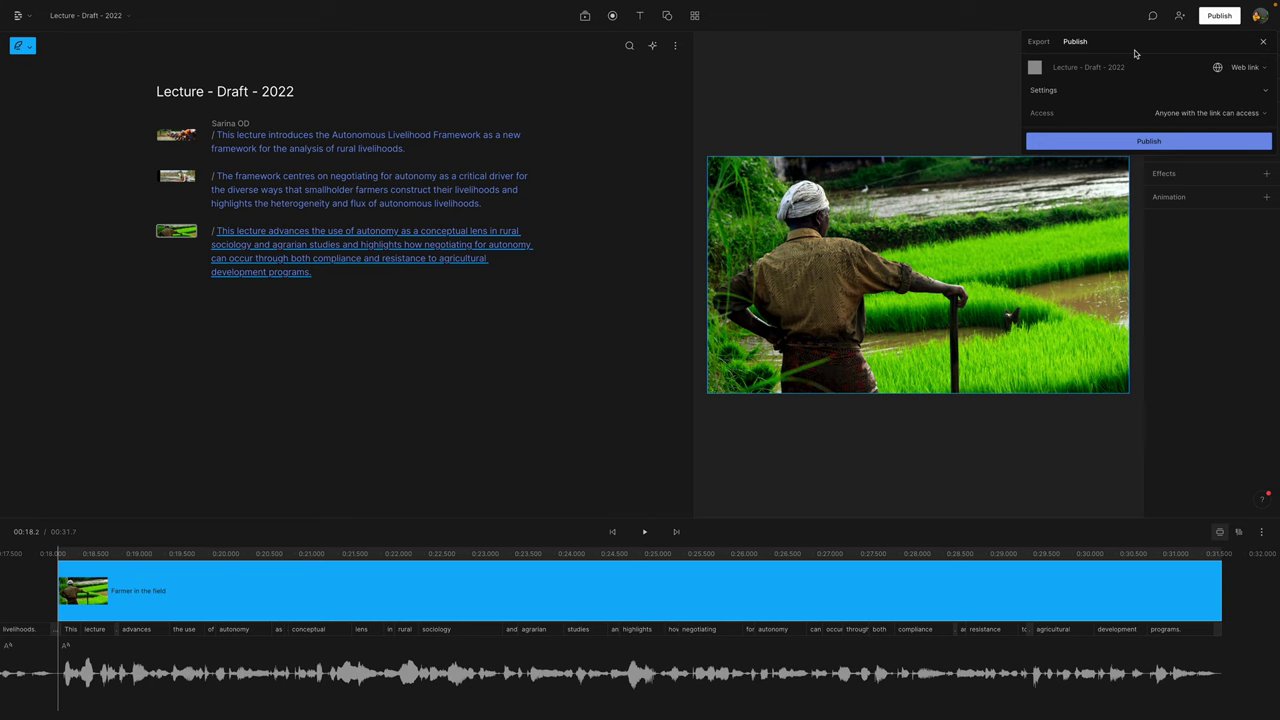
pyautogui.click(1266, 70)
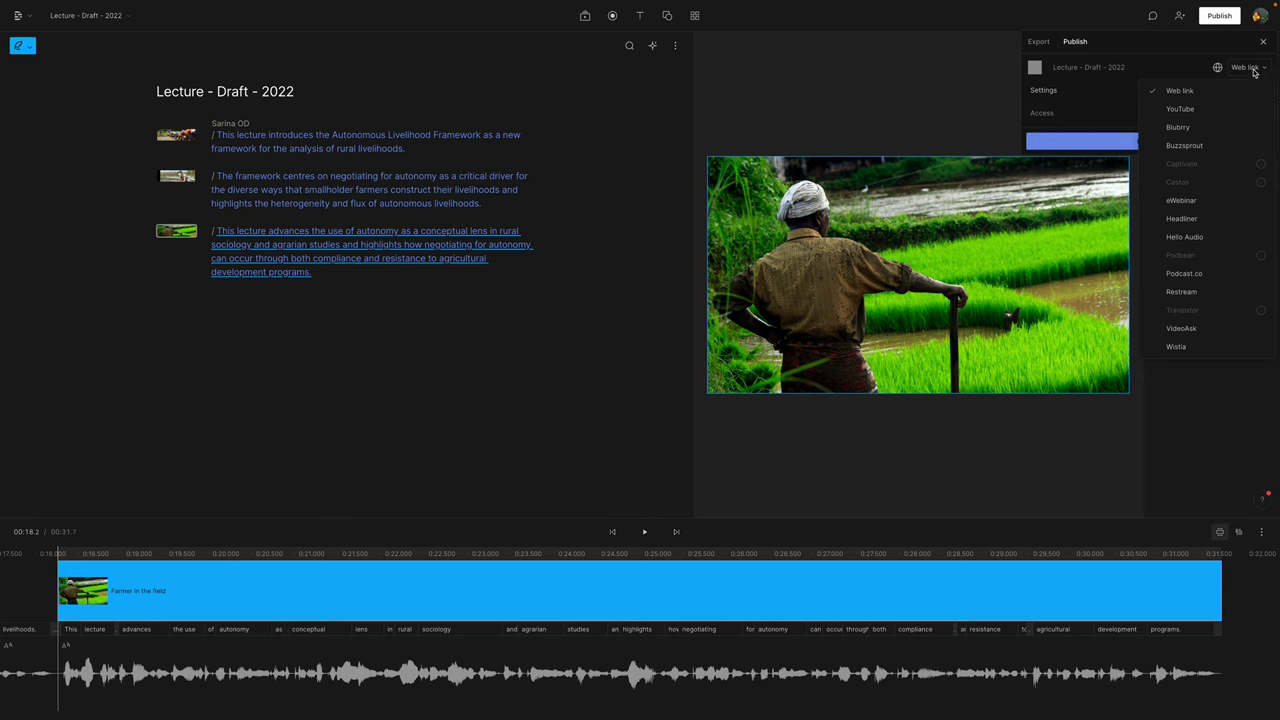
pyautogui.click(1112, 95)
# Check the publish settings and publish the lecture as a web link
pyautogui.click(1265, 93)
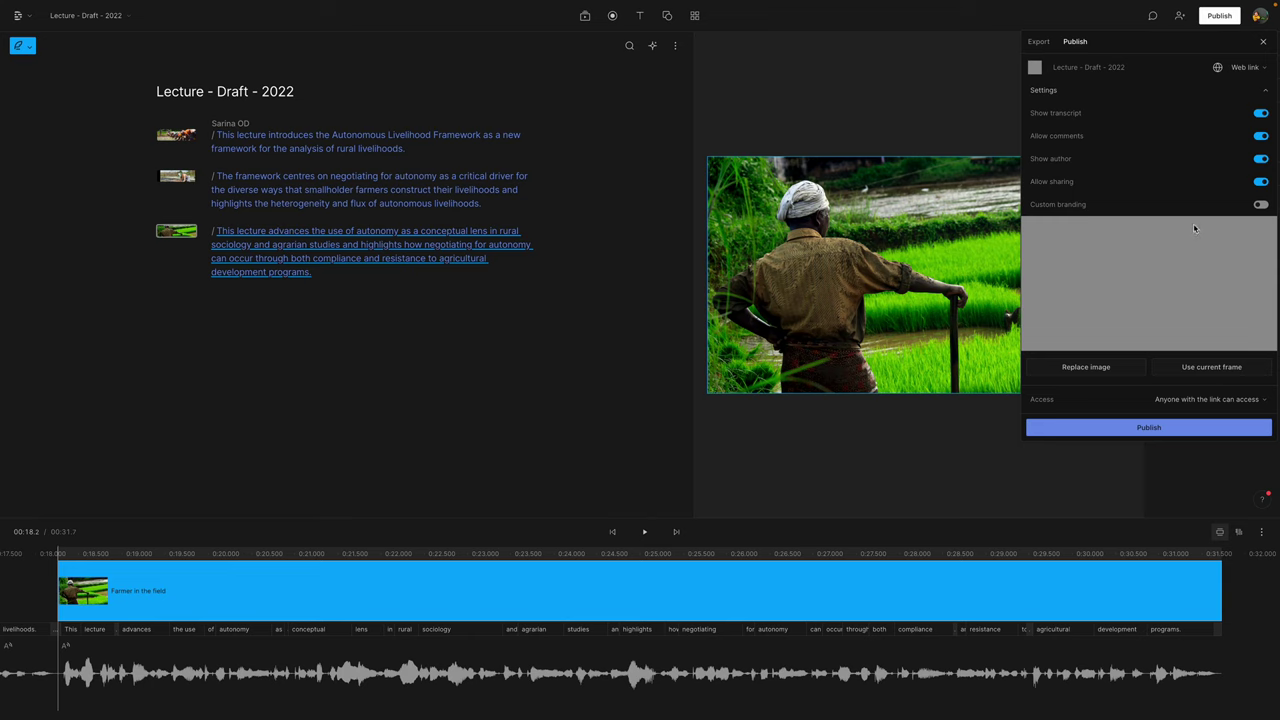
pyautogui.click(1141, 430)
pyautogui.click(1039, 43)
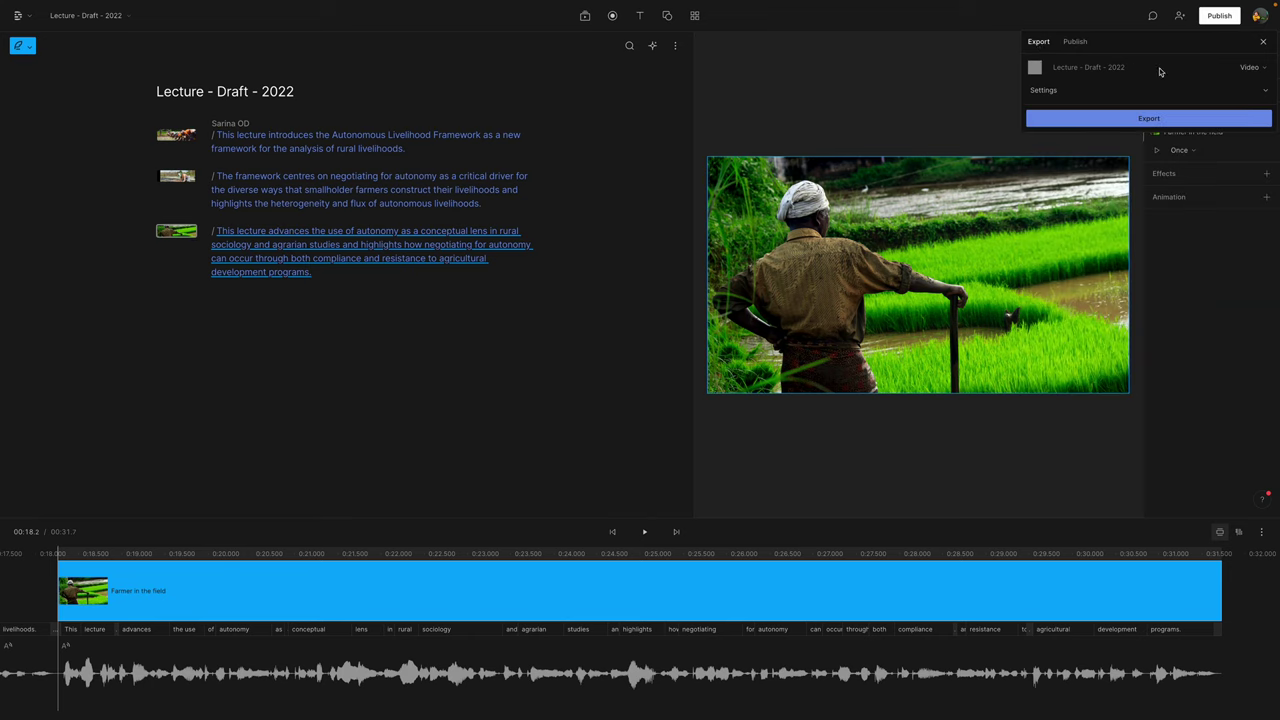
# Change the export type to Transcript, keep Microsoft Word (.docx) format, and close the export settings
pyautogui.click(1258, 68)
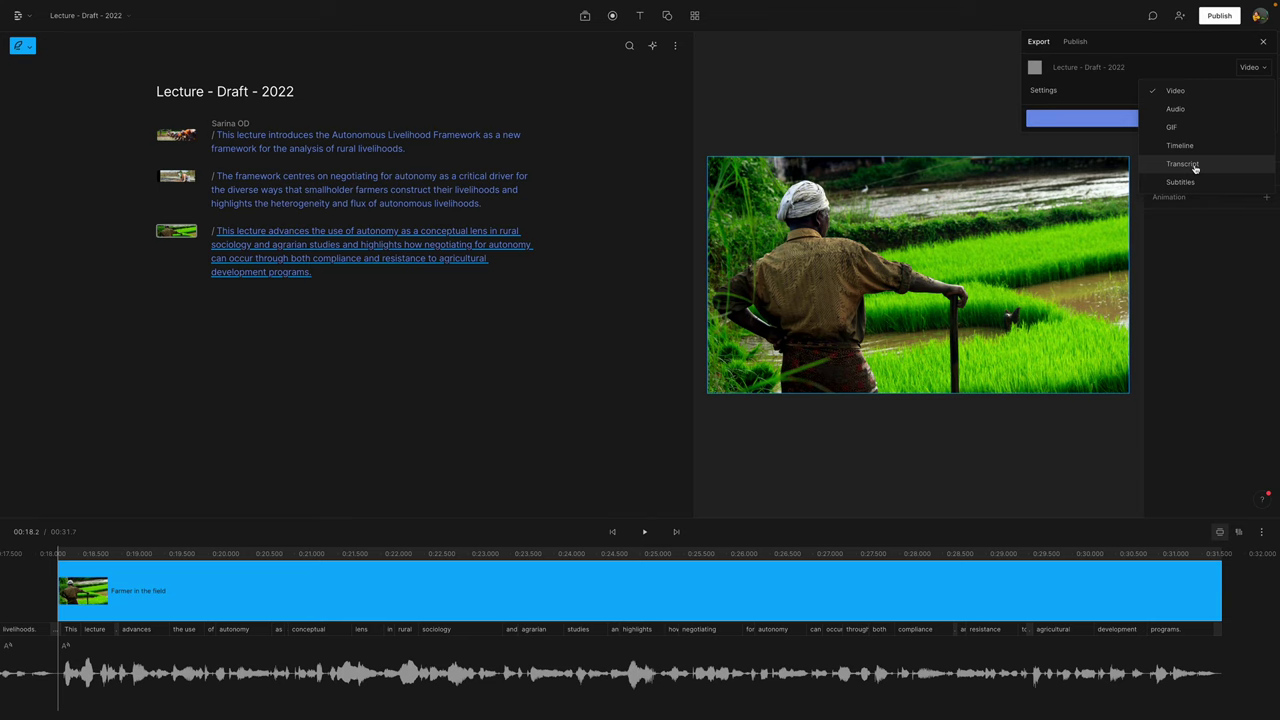
pyautogui.click(1183, 164)
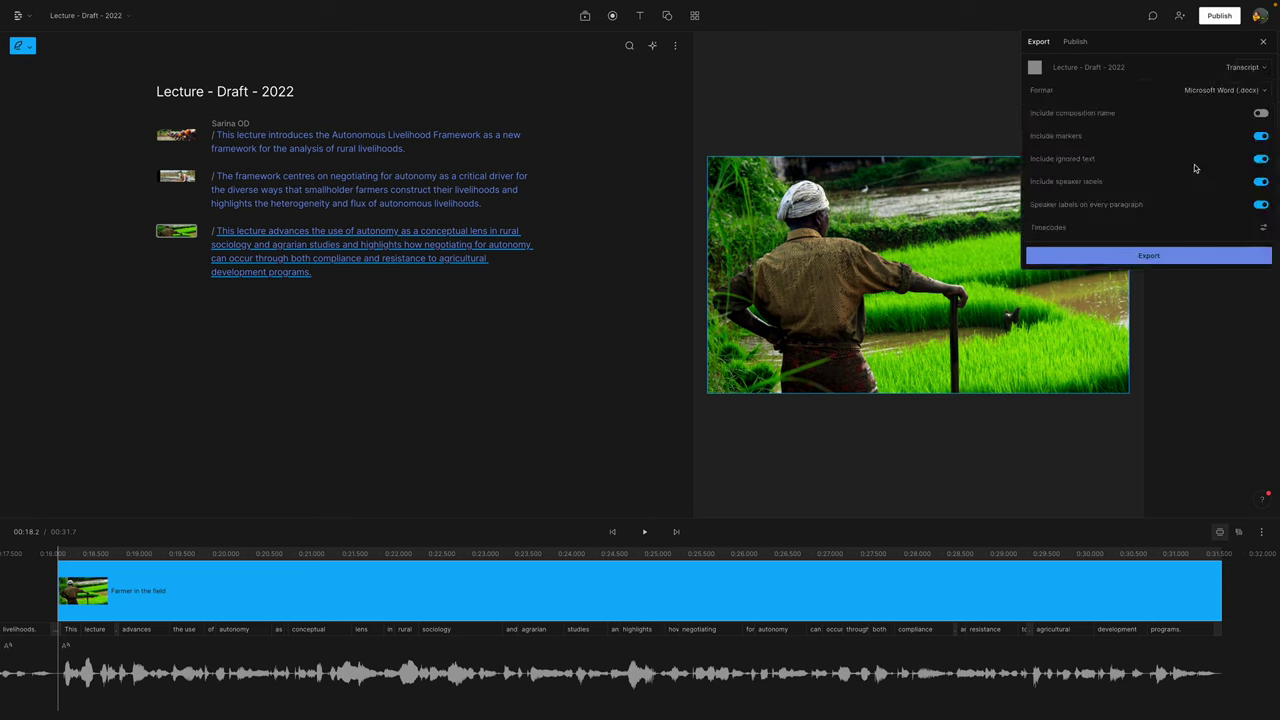
pyautogui.click(1239, 91)
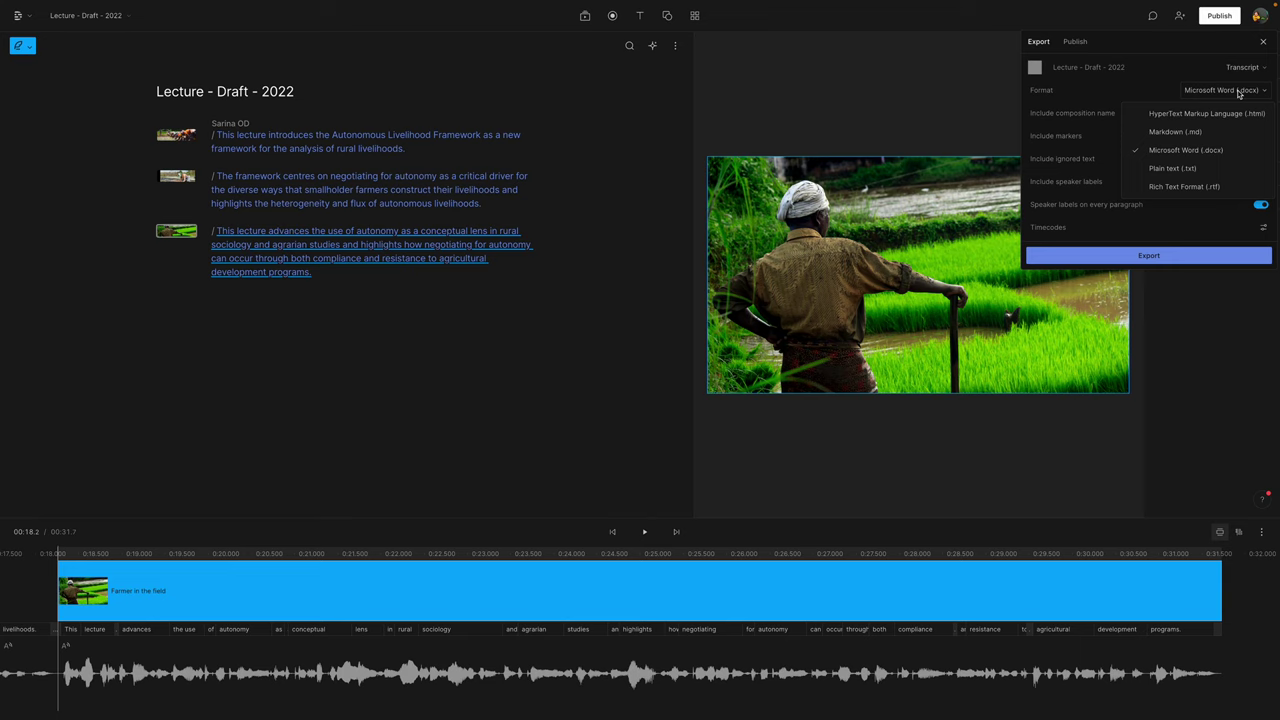
pyautogui.click(1131, 91)
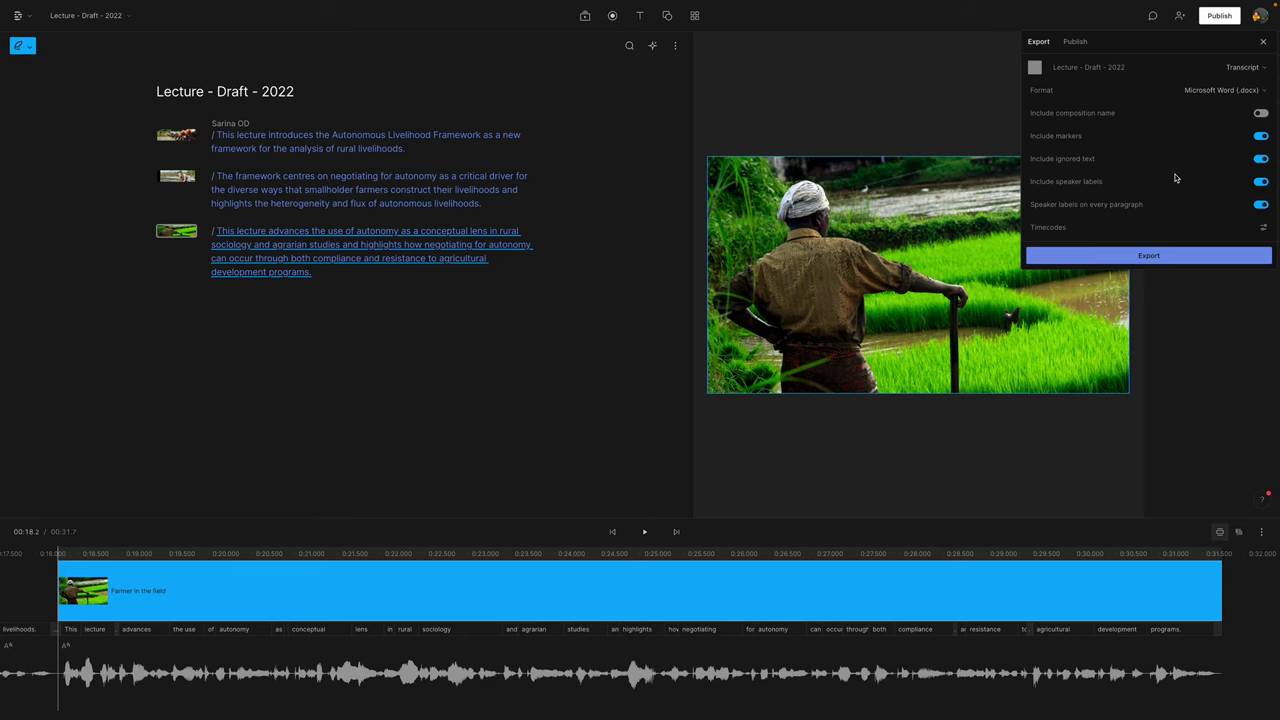
pyautogui.click(1264, 45)
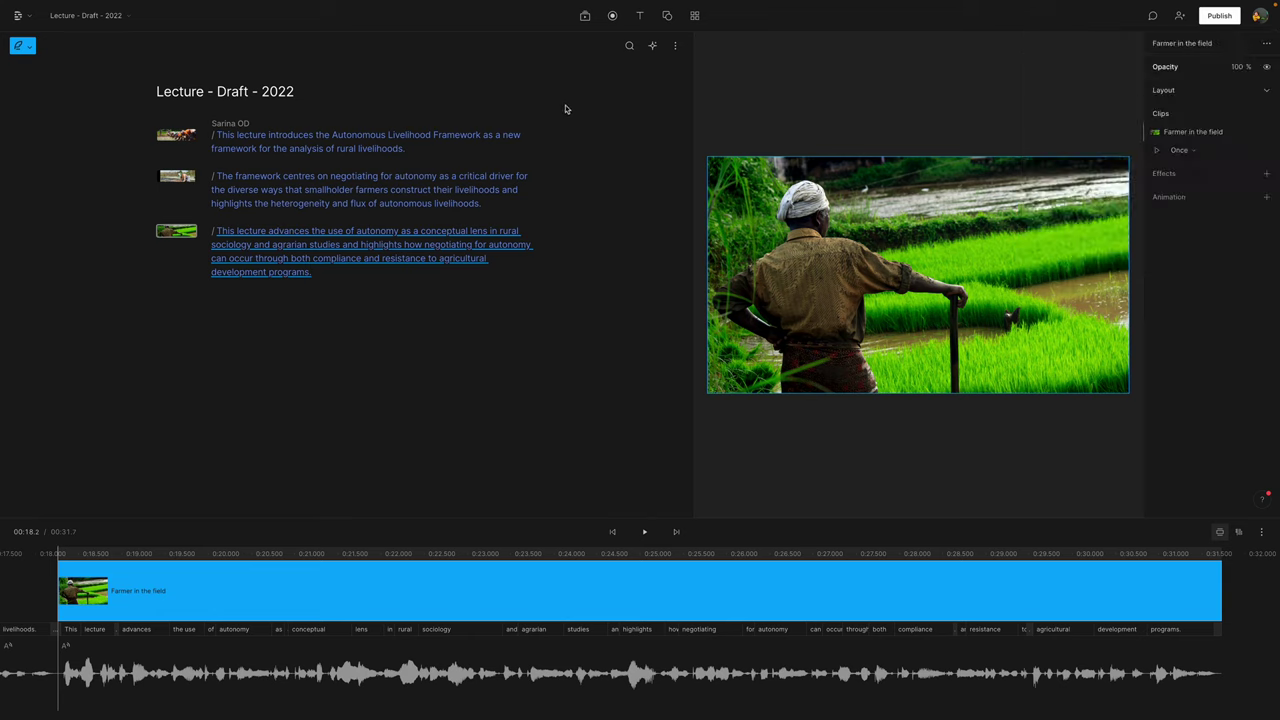
# Launch Chrome from the desktop and open the bookmarked Lecture Draft share page
pyautogui.hotkey('ctrl', 'Left')
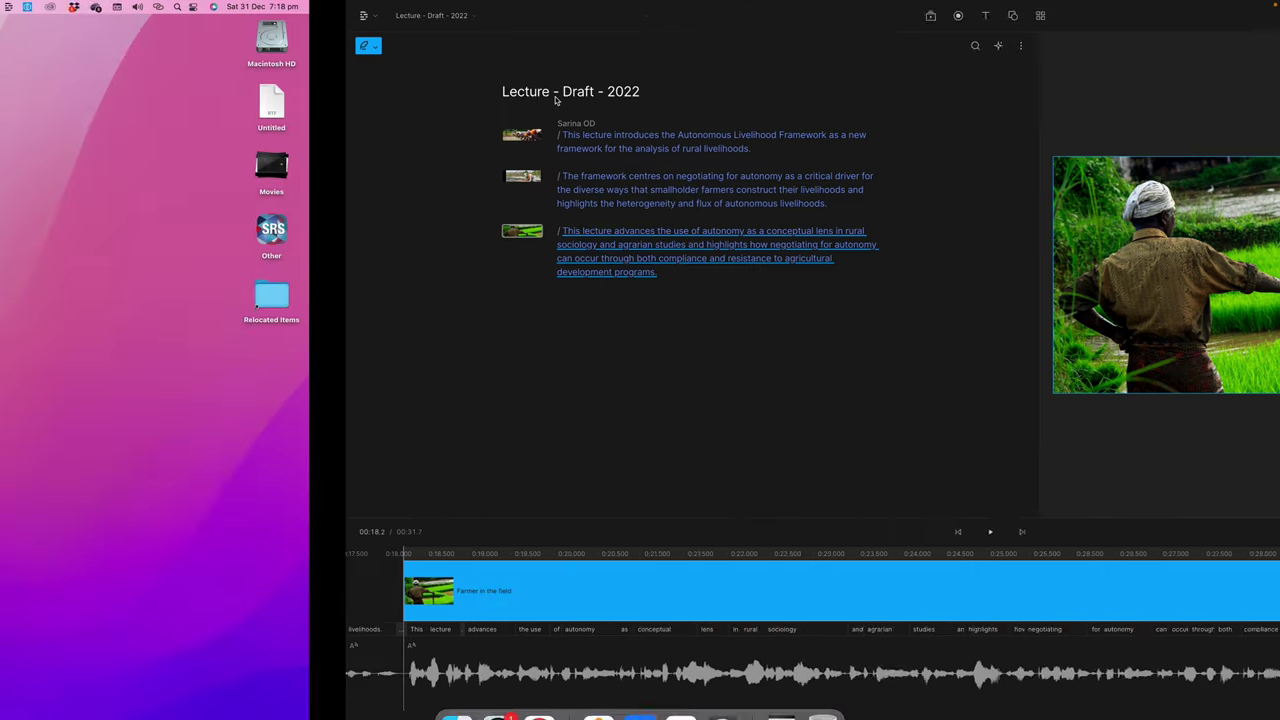
pyautogui.click(538, 692)
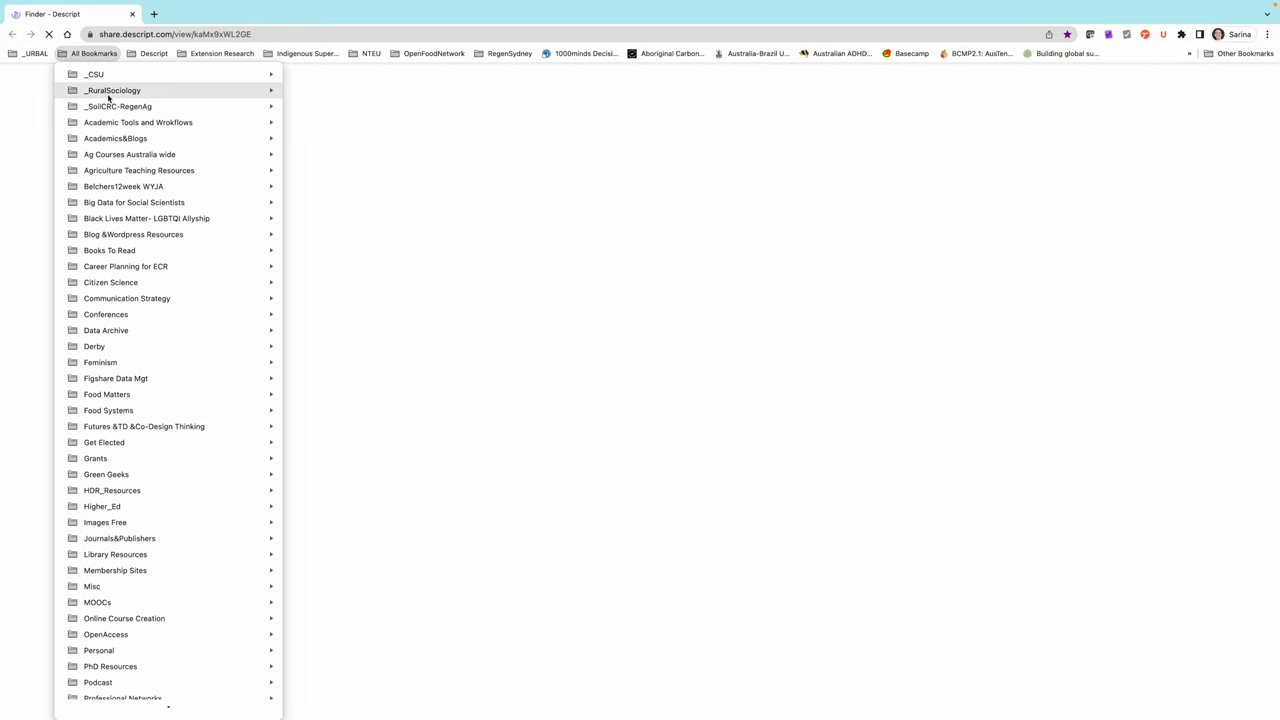
pyautogui.scroll(-10, 142, 154)
pyautogui.scroll(-15, 145, 158)
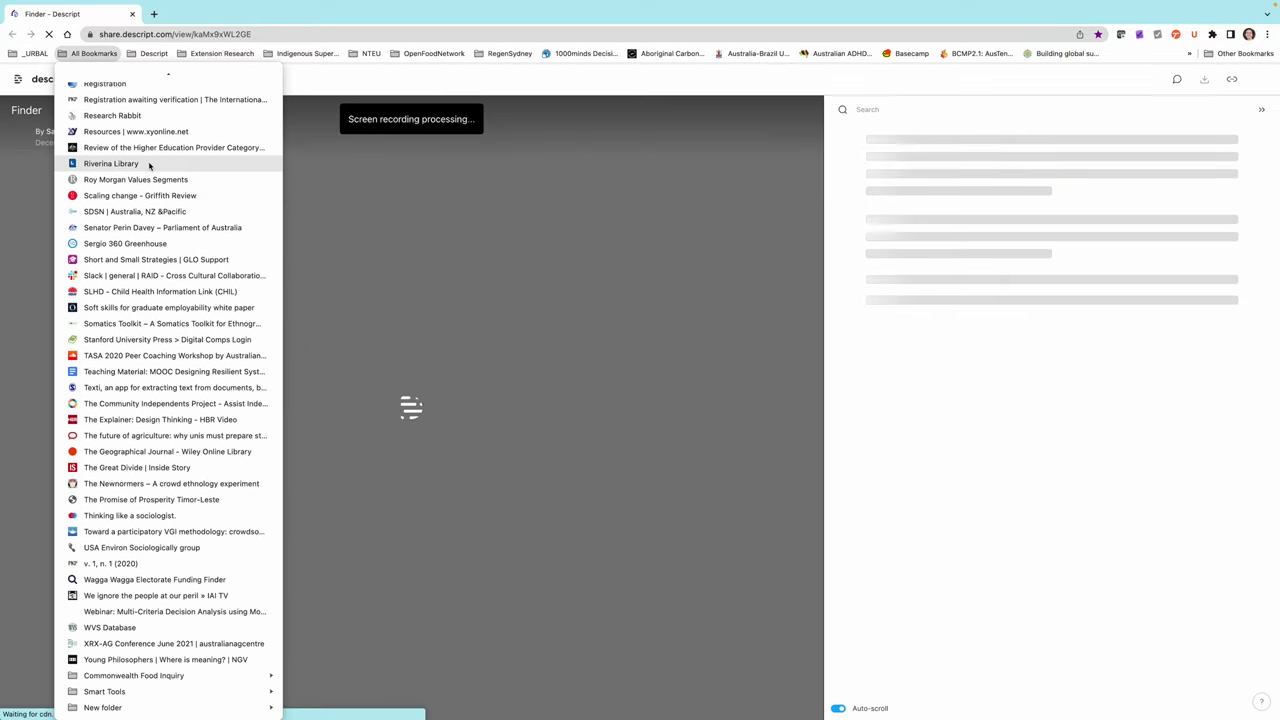
pyautogui.moveTo(191, 707)
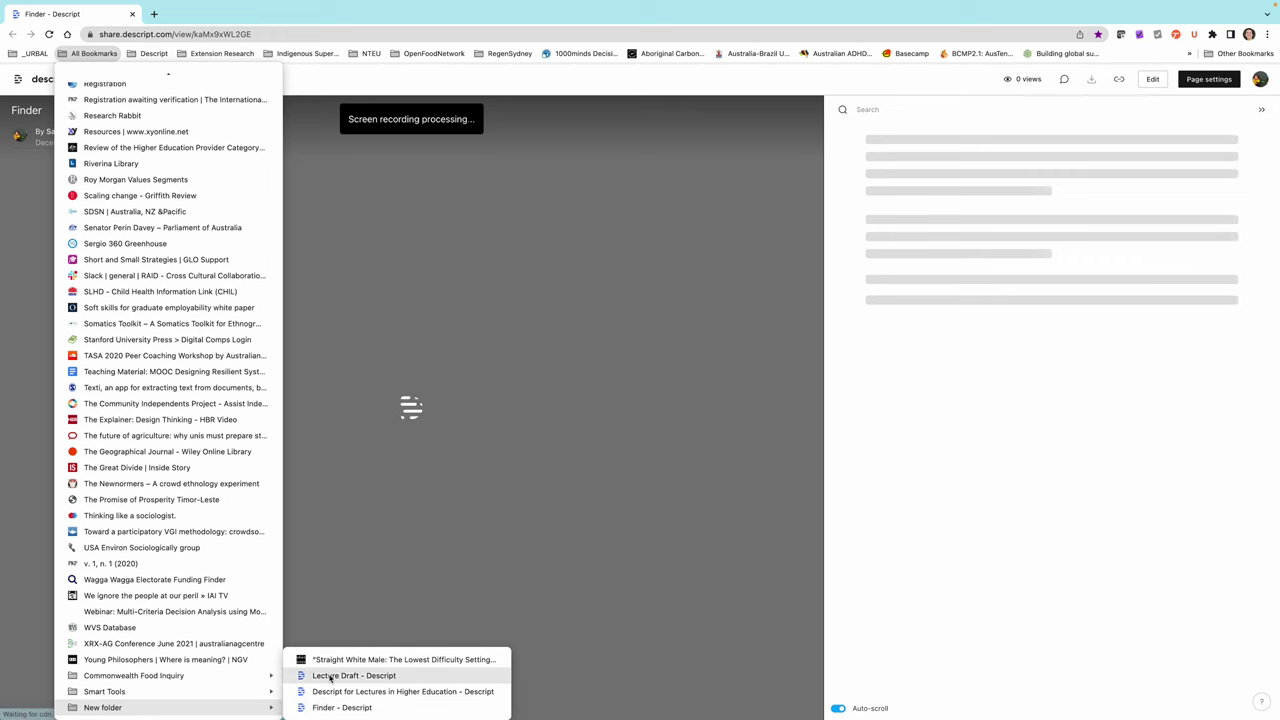
pyautogui.click(419, 611)
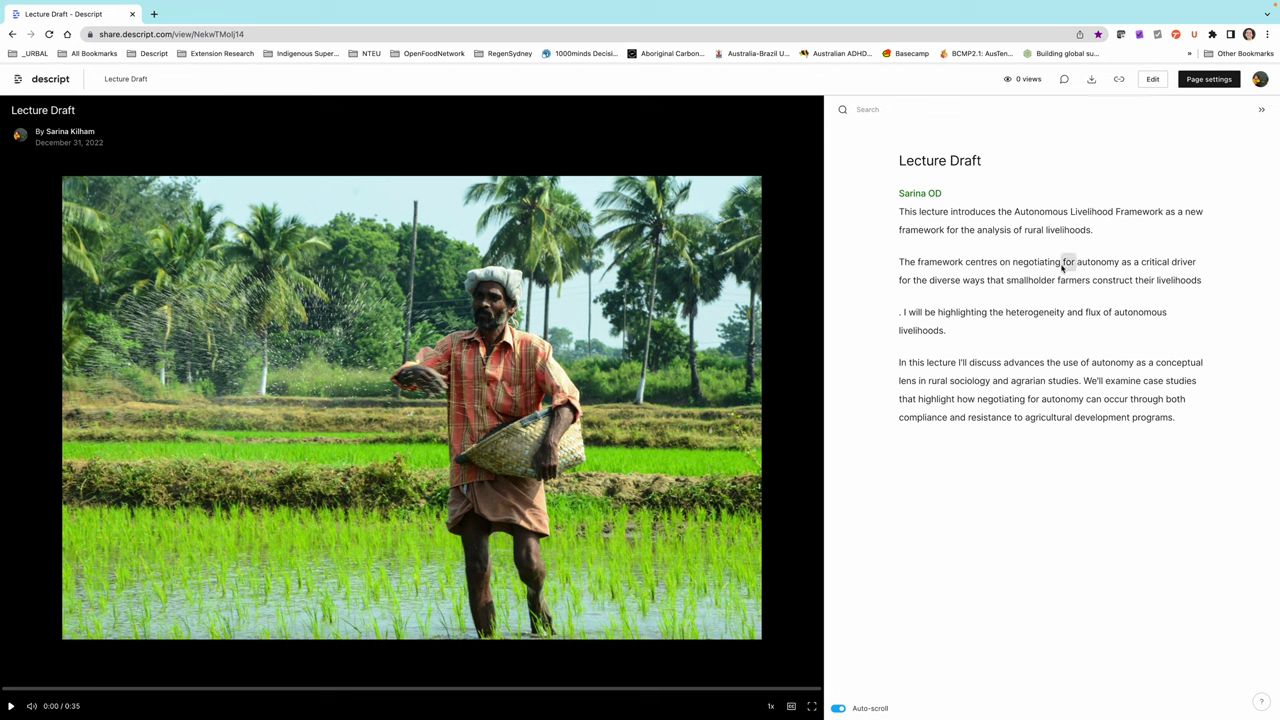
# Play the published lecture video and pause it at 0:15
pyautogui.moveTo(975, 272)
pyautogui.click(11, 706)
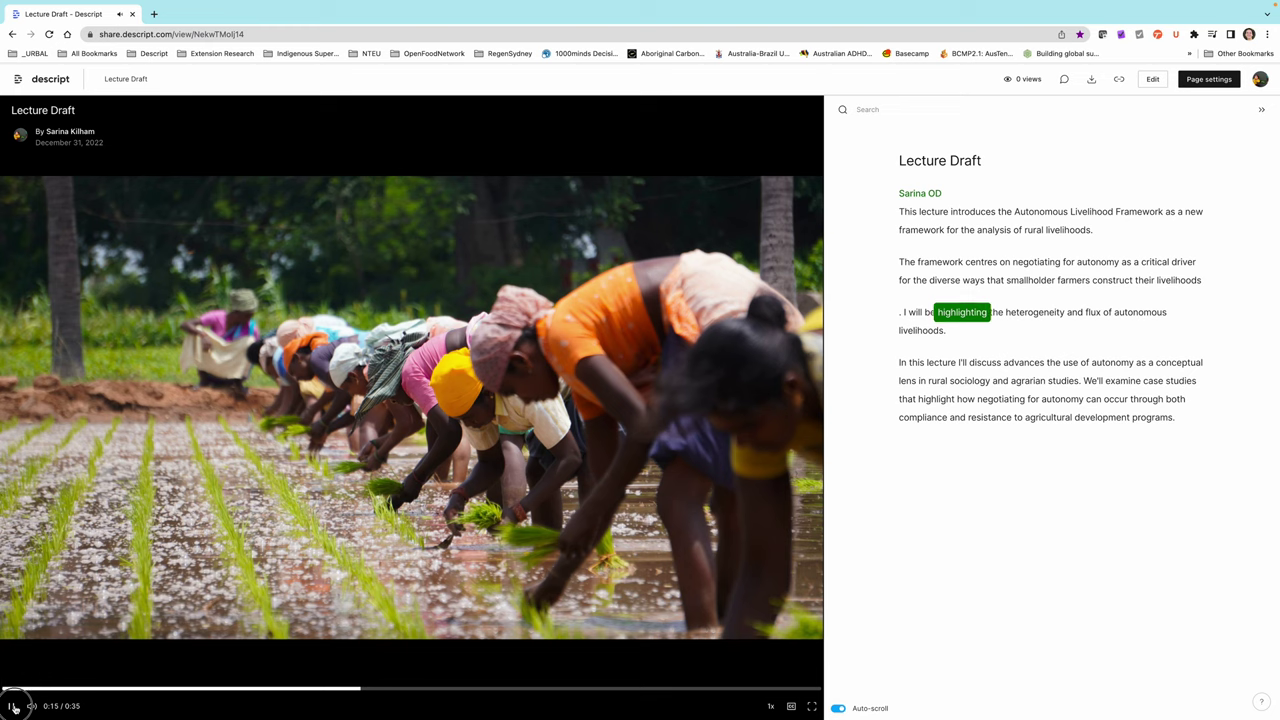
pyautogui.click(12, 707)
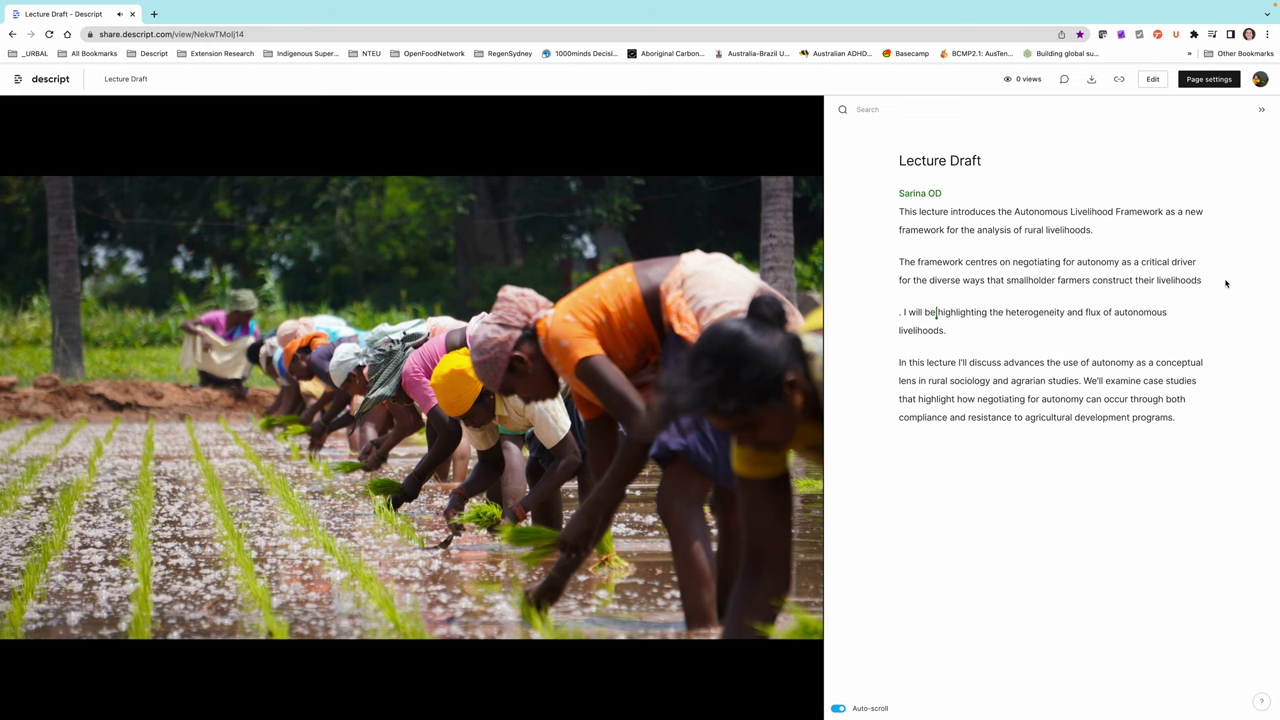
pyautogui.click(1120, 80)
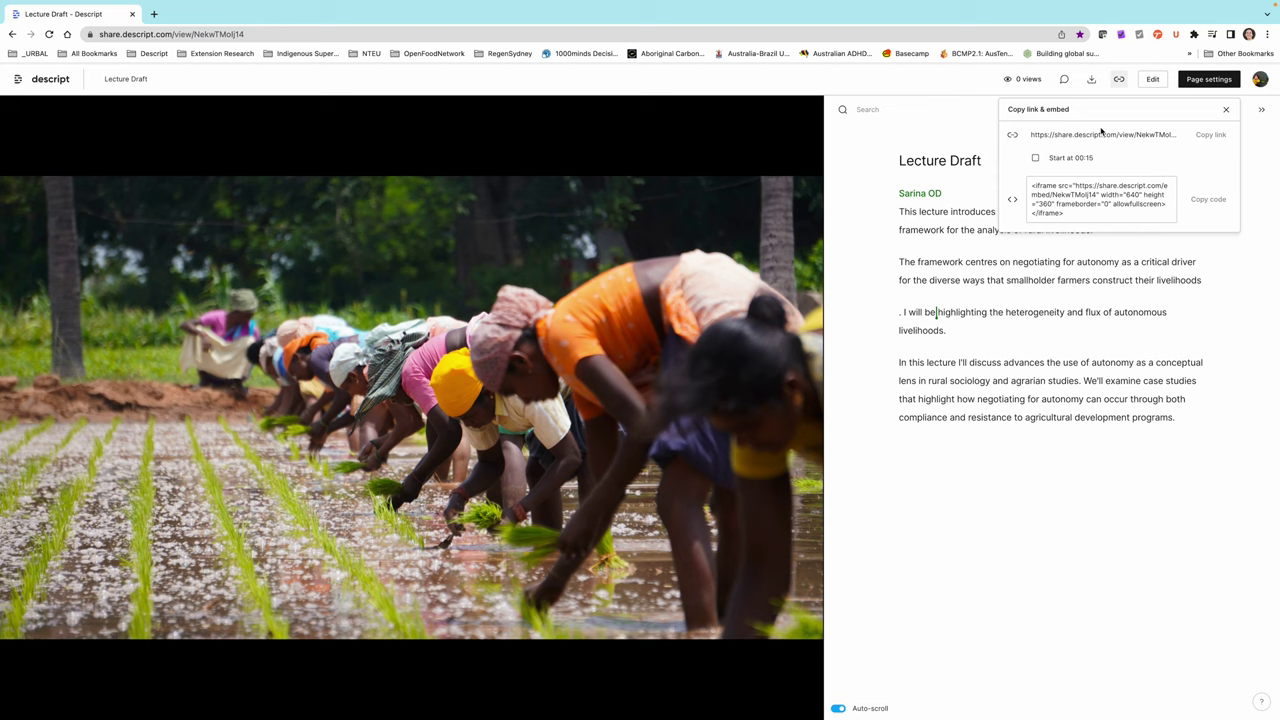
pyautogui.click(1226, 109)
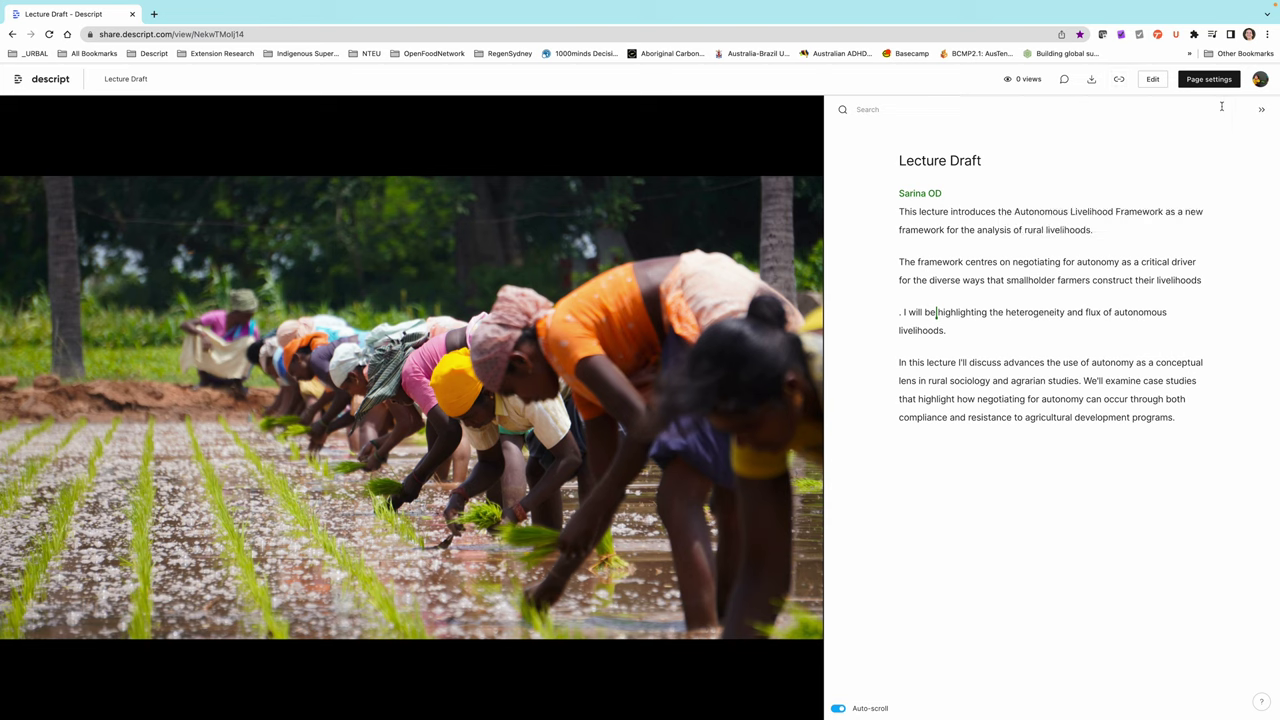
# Open the share page's Comments panel, showing no comments and 0 views
pyautogui.click(1067, 81)
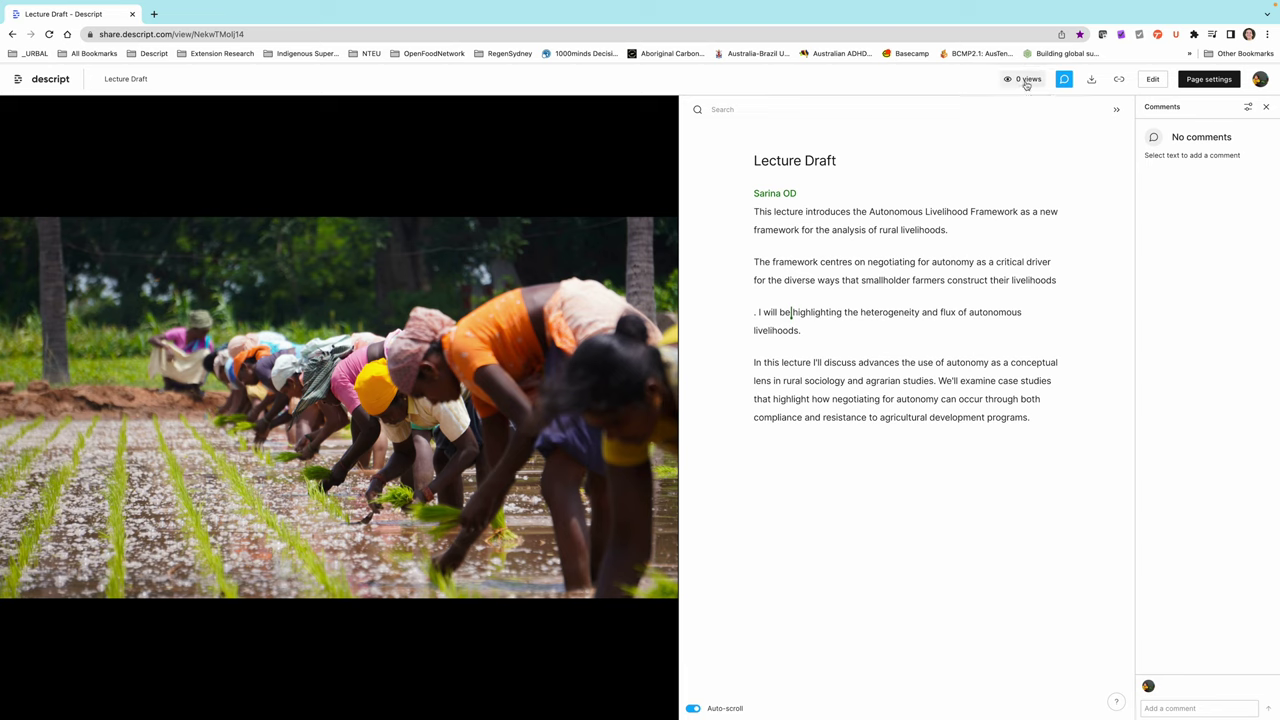
pyautogui.moveTo(1024, 86)
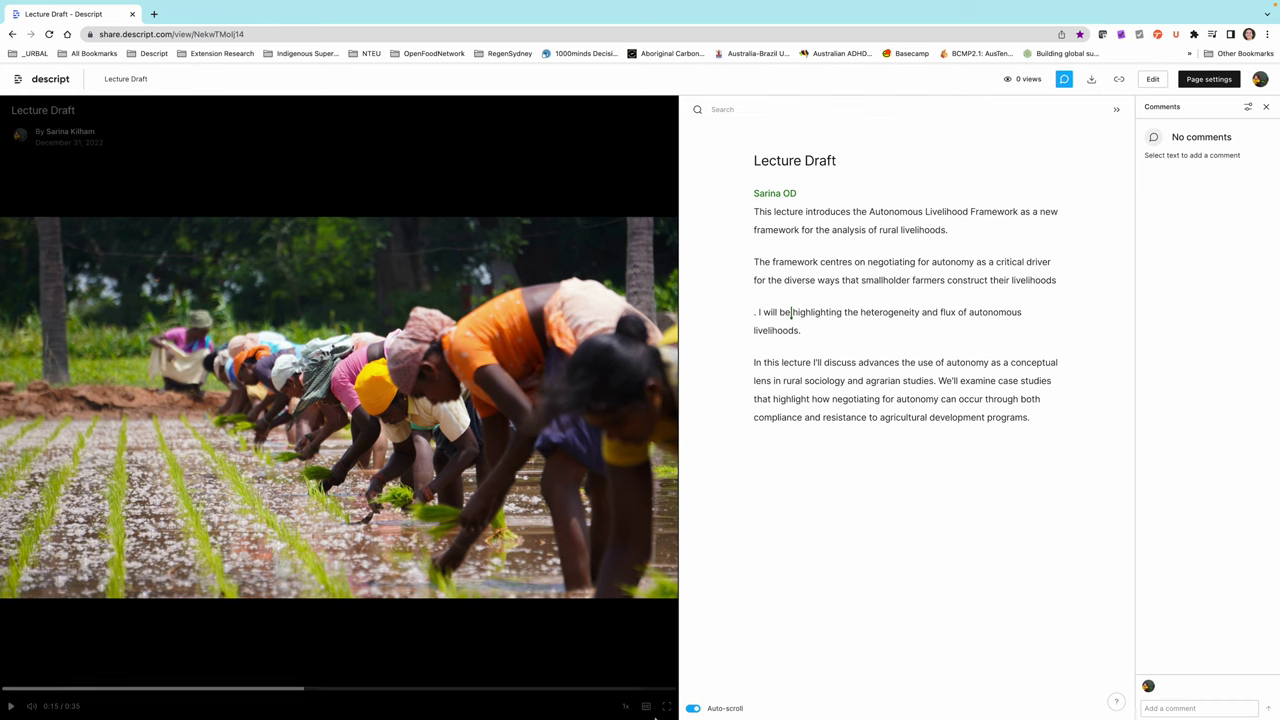
# Switch back to the Descript desktop editor using its dock icon
pyautogui.click(656, 702)
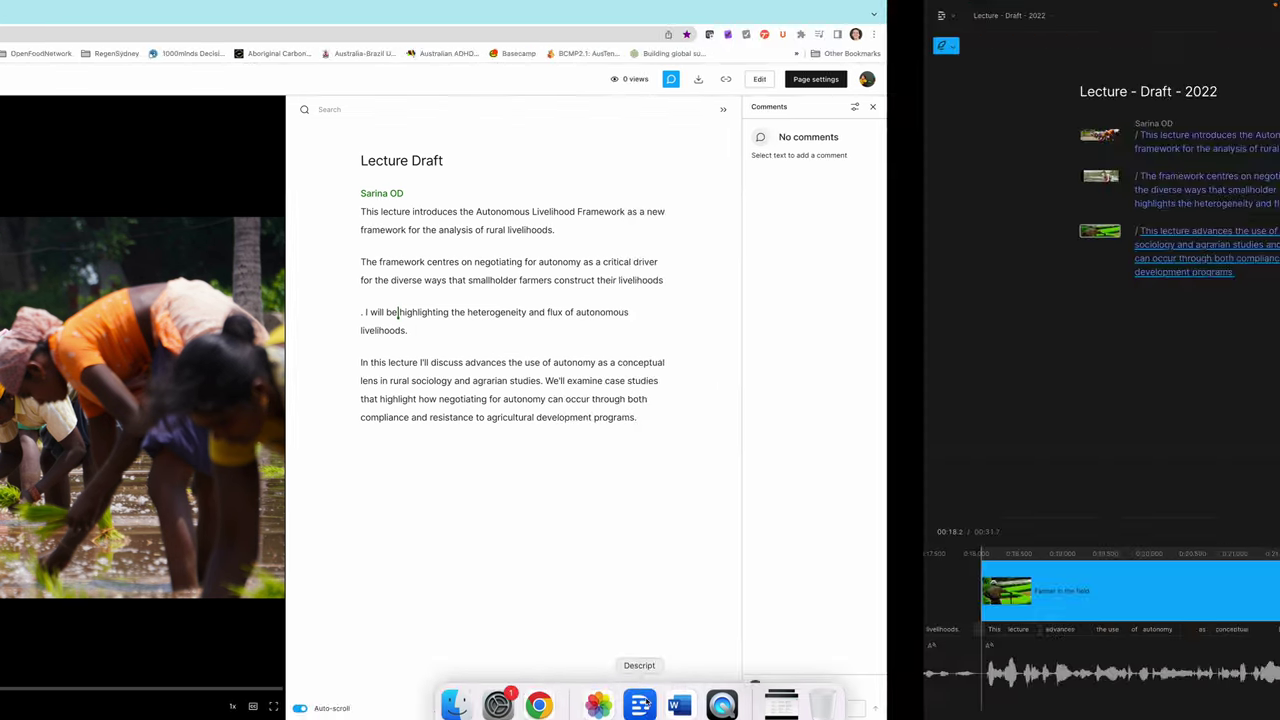